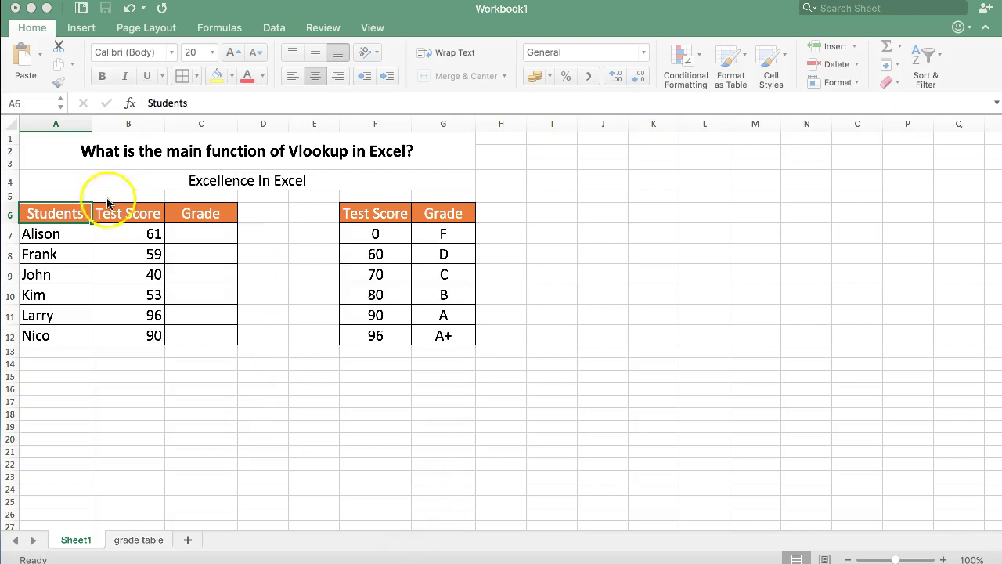
# Enter D as the first student's grade in C7, based on the test score and the grade table
pyautogui.click(128, 235)
pyautogui.moveTo(127, 235); pyautogui.dragTo(128, 337)
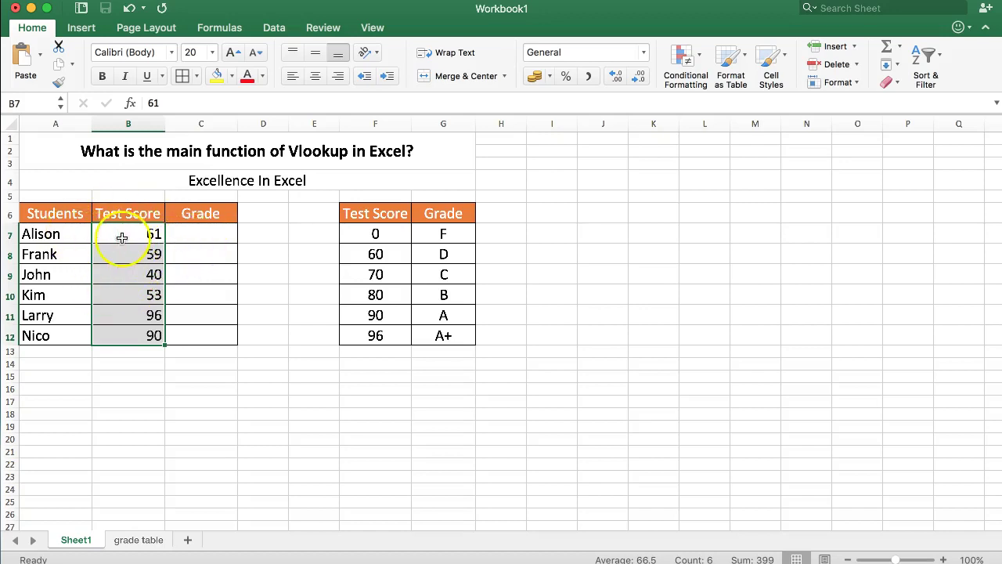
pyautogui.click(225, 234)
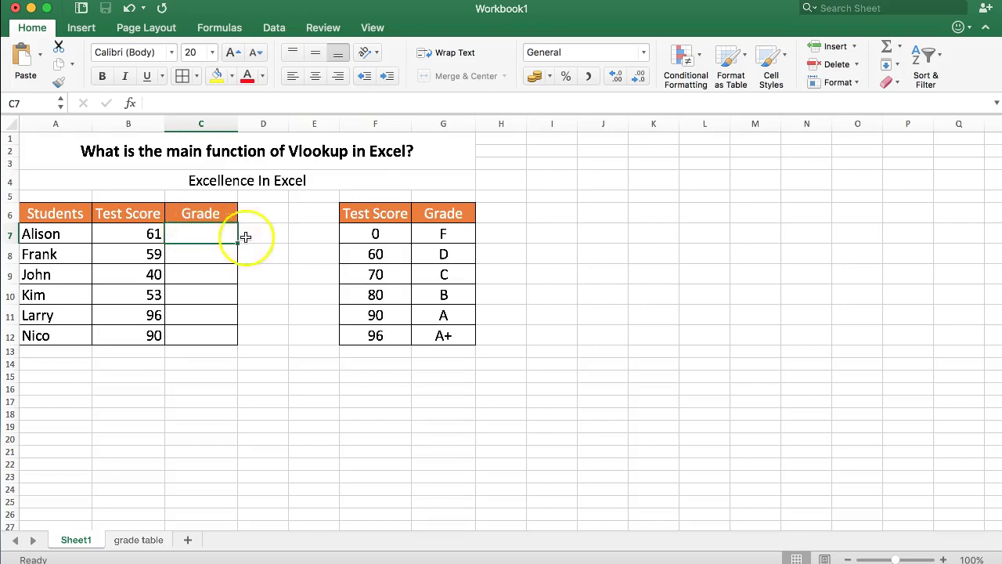
pyautogui.moveTo(370, 209); pyautogui.dragTo(447, 332)
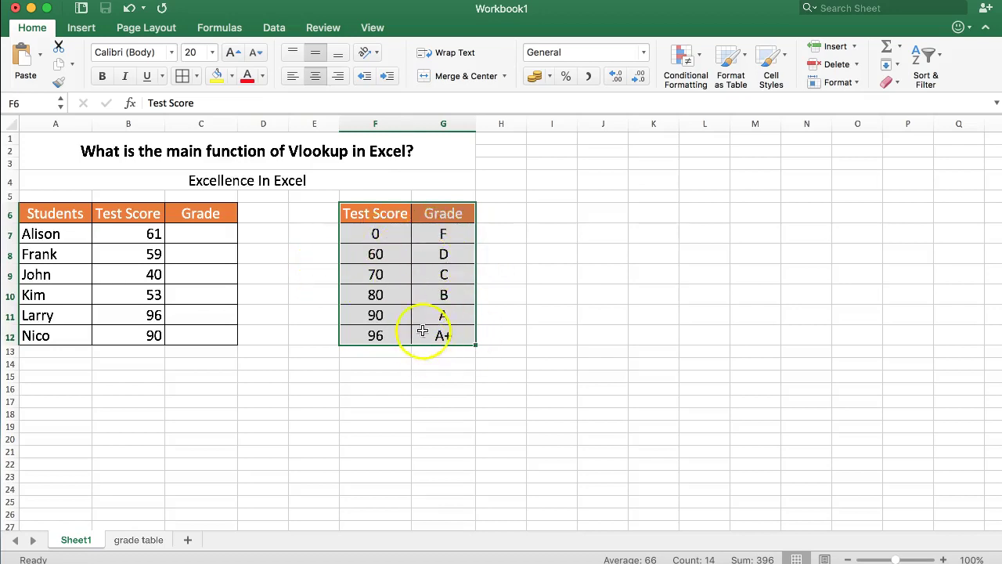
pyautogui.click(209, 248)
pyautogui.click(126, 233)
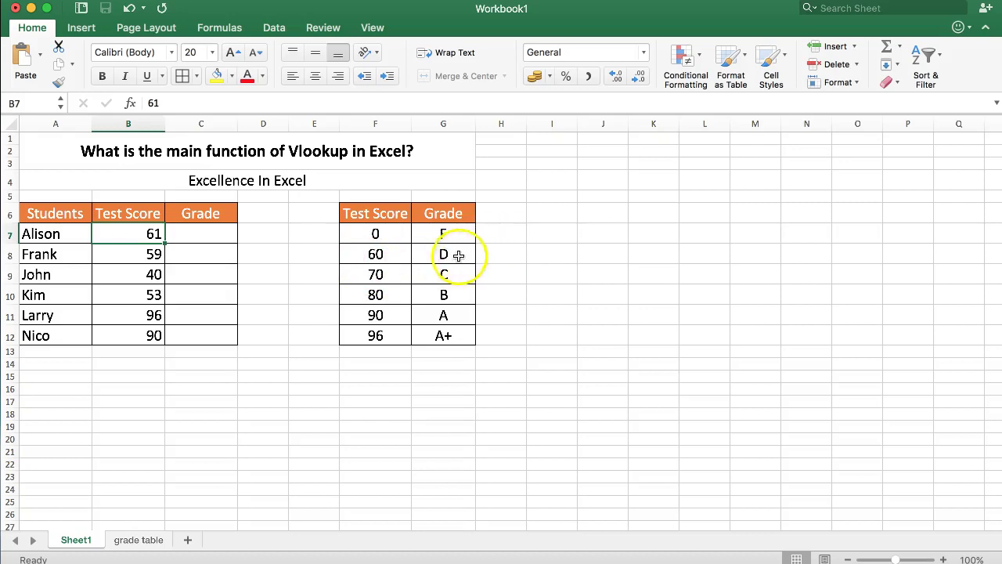
pyautogui.click(233, 236)
pyautogui.write('D')
pyautogui.press('Return')
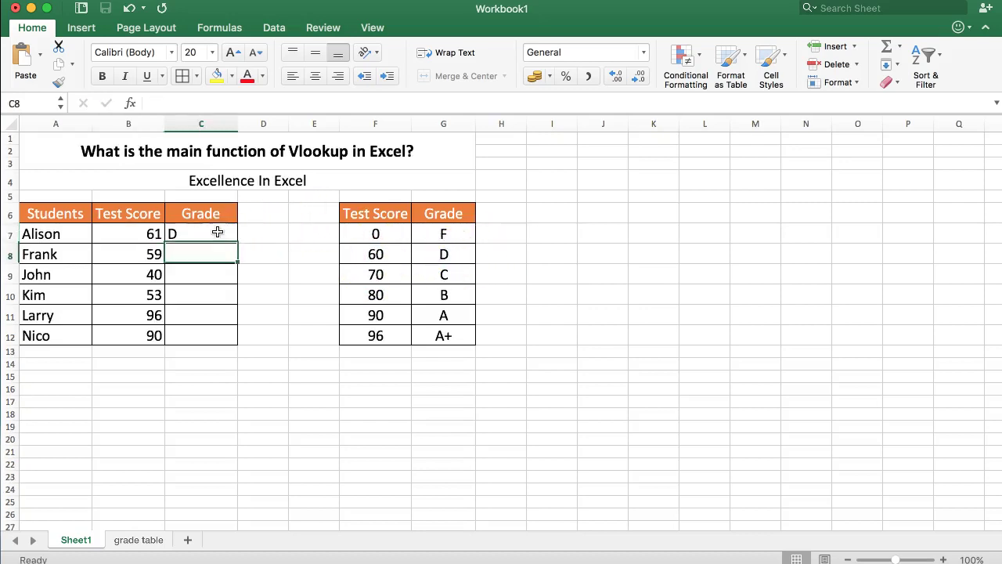
# Set the first student's test score in B7 to 70
pyautogui.click(218, 232)
pyautogui.press('Left')
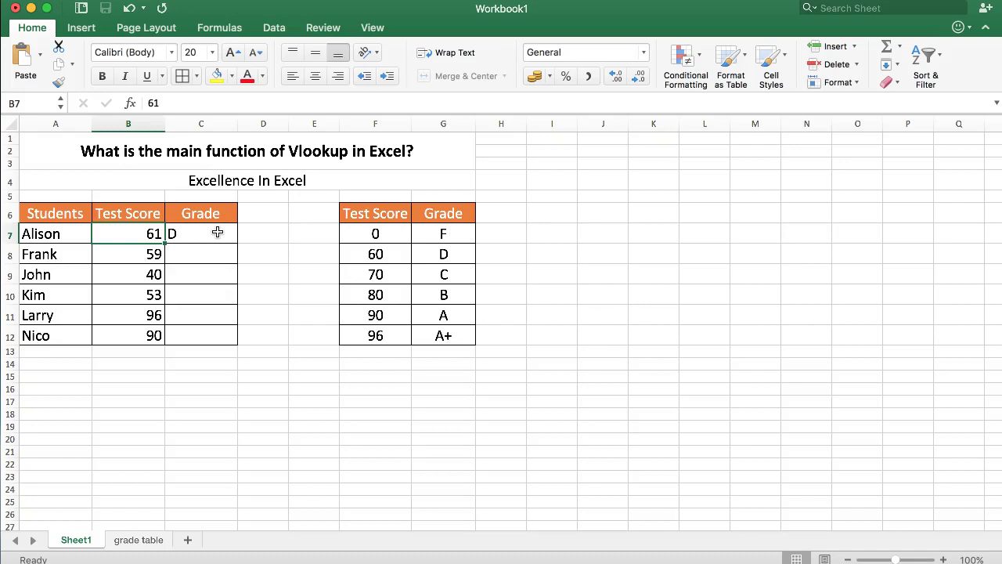
pyautogui.write('70')
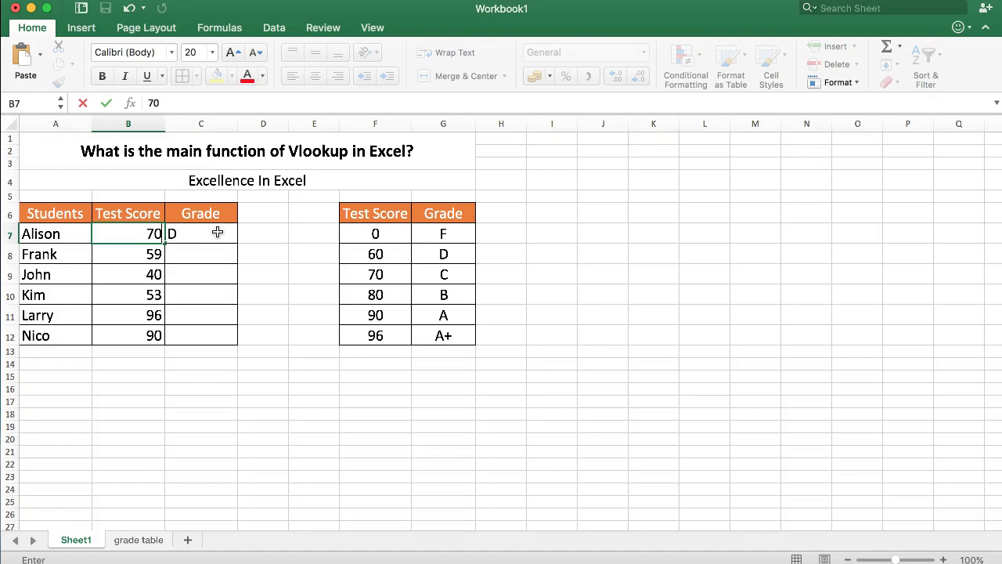
pyautogui.press('Return')
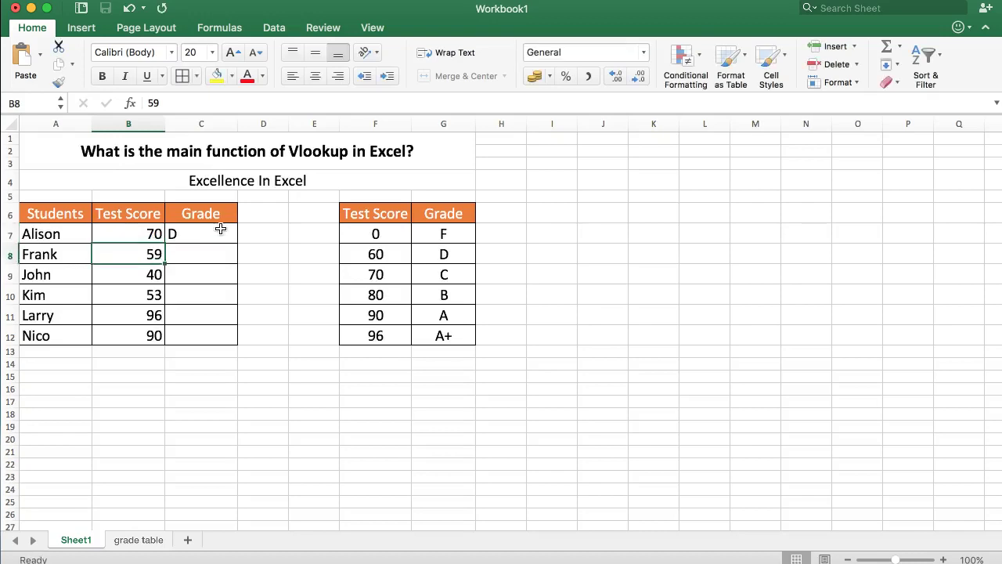
# Compare the first student's manually entered grade with the grade table, and review the score, grade and student columns
pyautogui.click(180, 232)
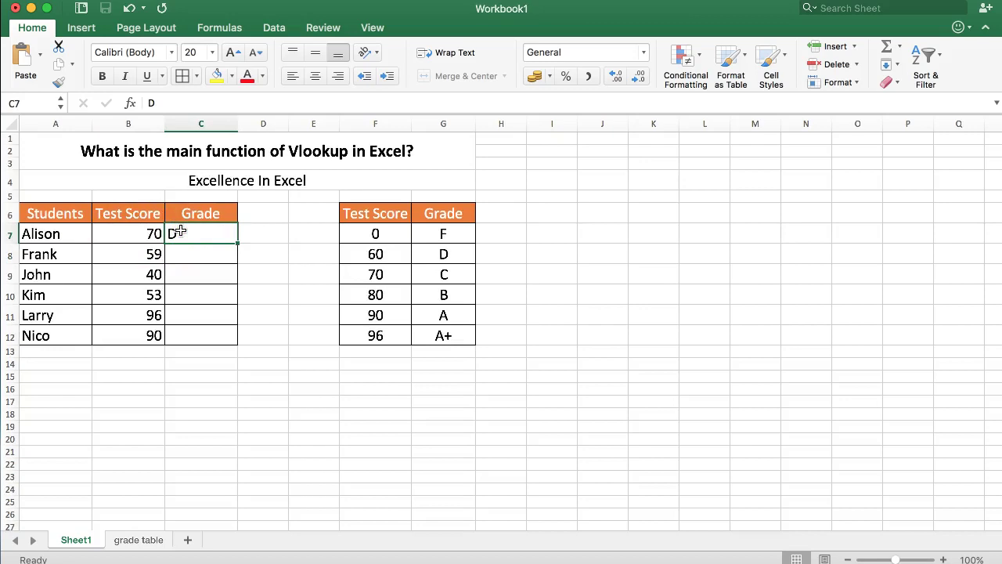
pyautogui.click(447, 274)
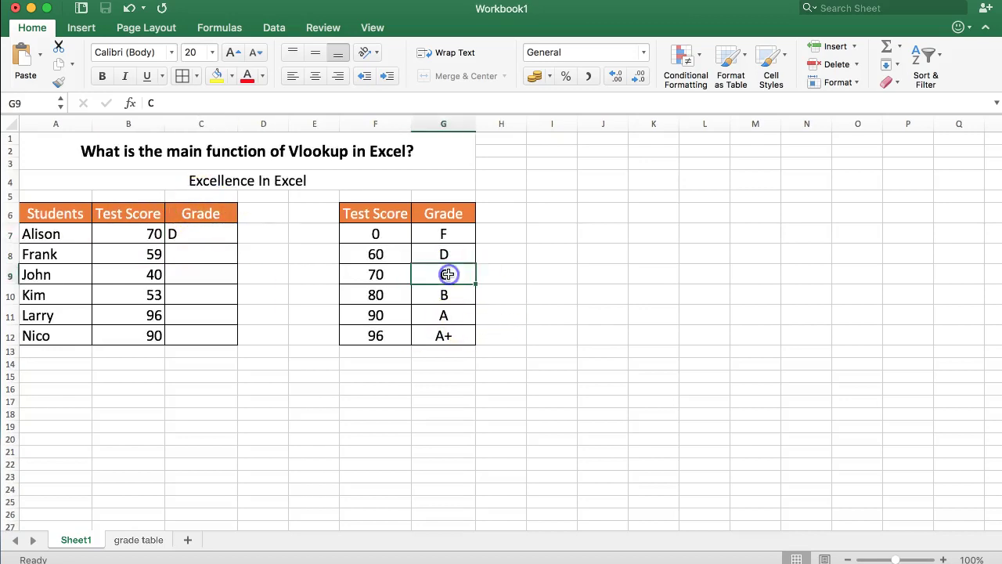
pyautogui.moveTo(143, 233); pyautogui.dragTo(116, 335)
pyautogui.click(117, 234)
pyautogui.moveTo(201, 233); pyautogui.dragTo(188, 327)
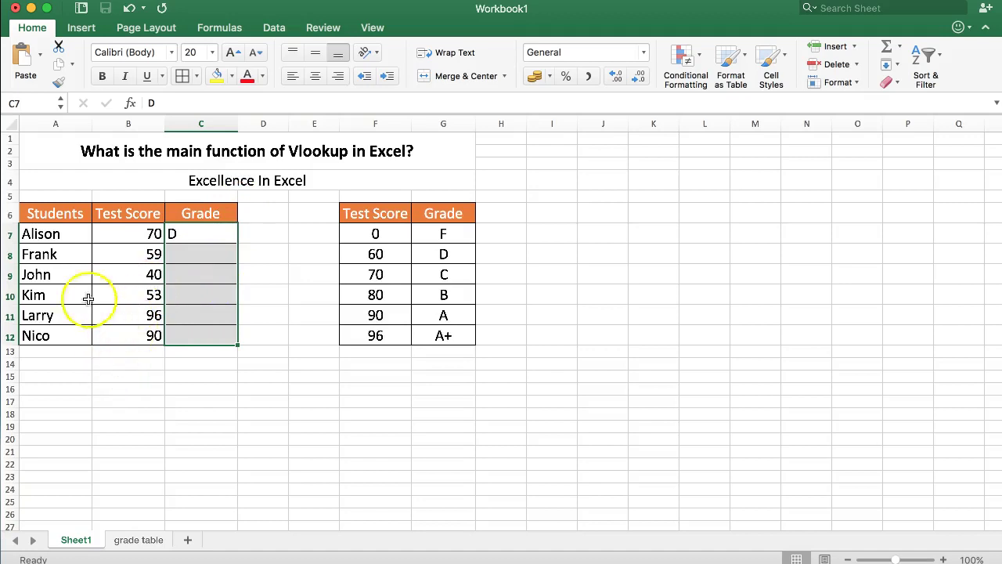
pyautogui.moveTo(67, 231); pyautogui.dragTo(66, 337)
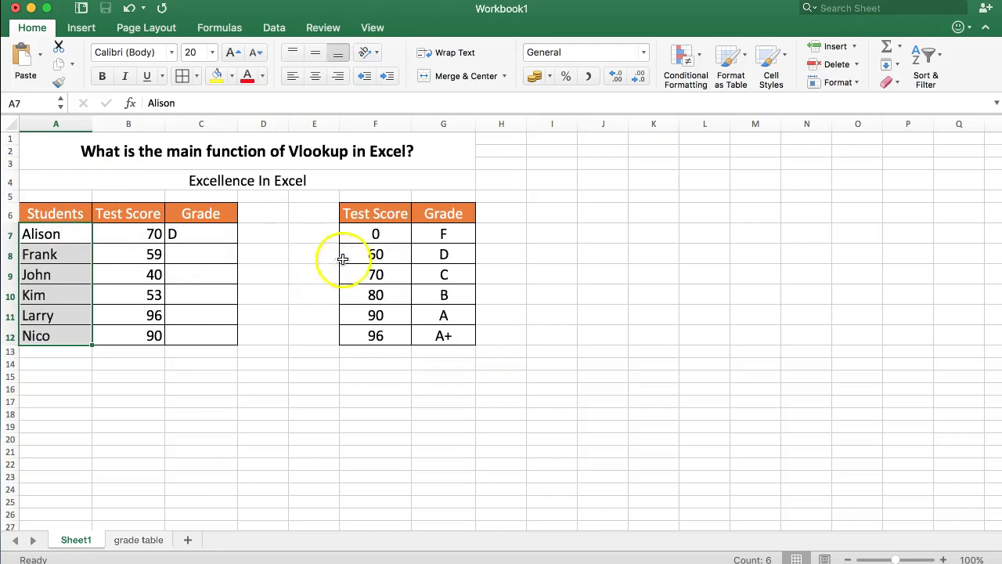
# Set the minimum test score for grade D in the grade table (F8) to 50
pyautogui.click(373, 254)
pyautogui.click(376, 233)
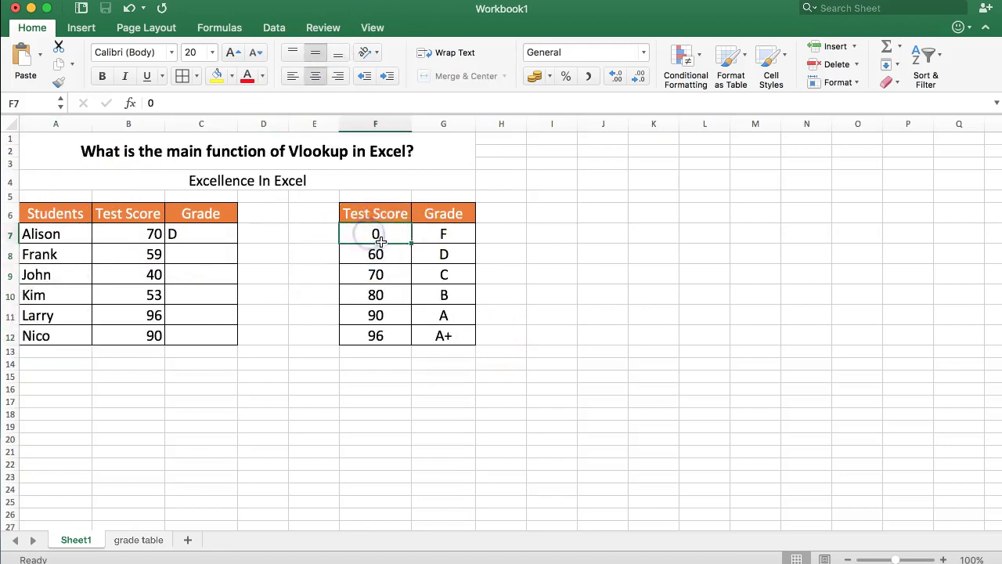
pyautogui.click(382, 254)
pyautogui.write('50')
pyautogui.press('Return')
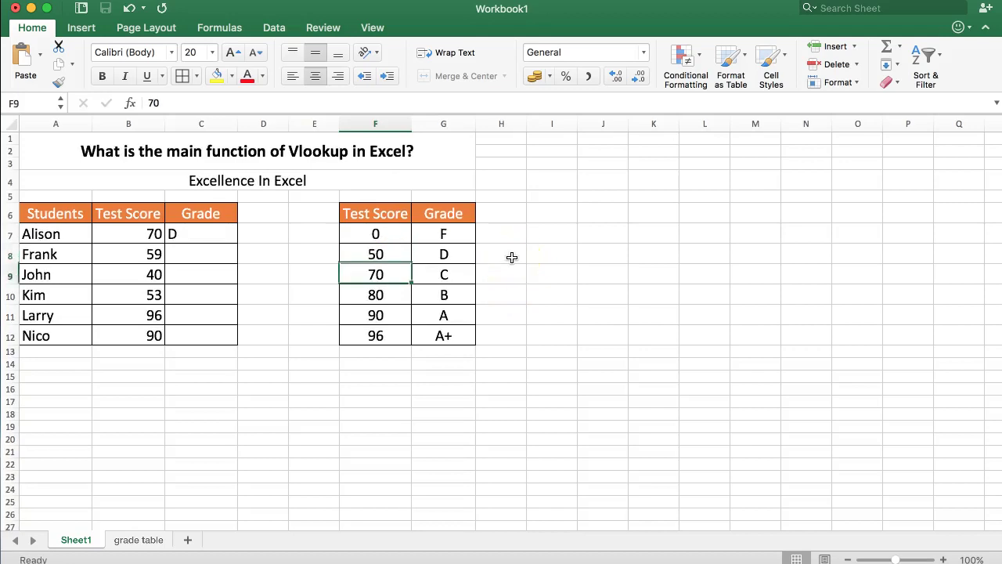
# Enter E as the grade for the second and third students in C8 and C9
pyautogui.moveTo(375, 254)
pyautogui.mouseDown()
pyautogui.moveTo(425, 293)
pyautogui.moveTo(443, 335)
pyautogui.mouseUp()
pyautogui.moveTo(63, 232); pyautogui.dragTo(175, 329)
pyautogui.click(203, 271)
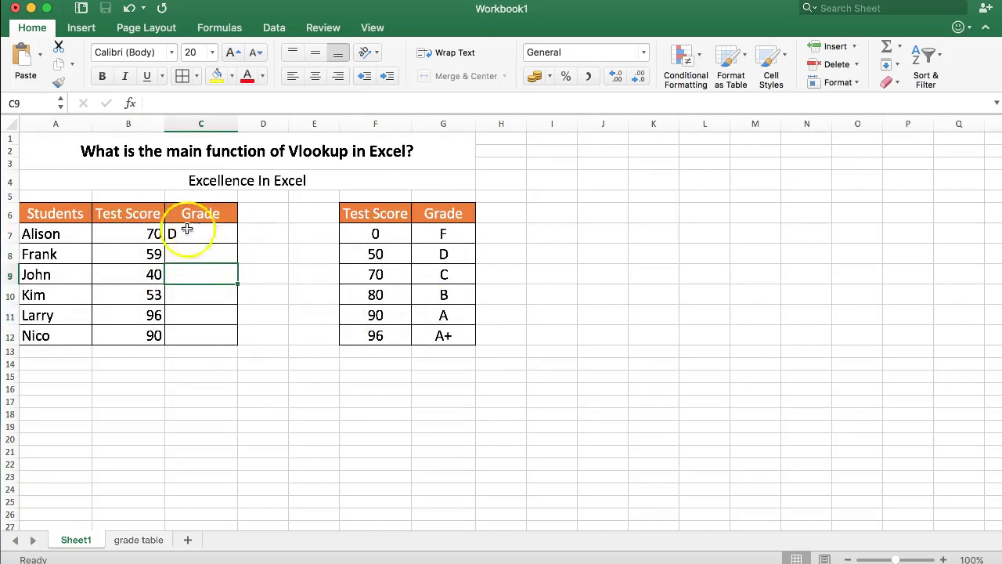
pyautogui.moveTo(197, 237); pyautogui.dragTo(197, 337)
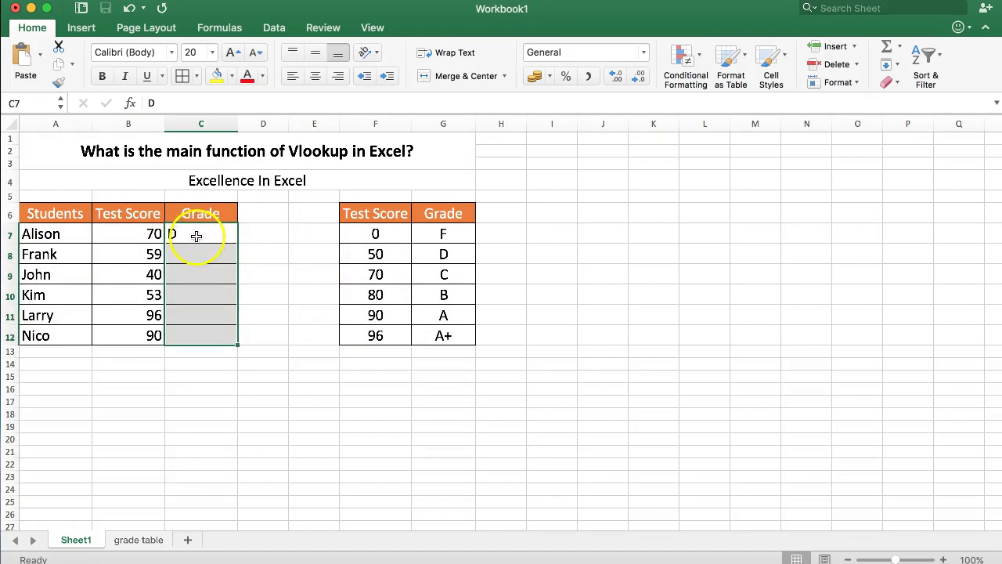
pyautogui.doubleClick(201, 232)
pyautogui.moveTo(201, 232); pyautogui.dragTo(160, 233)
pyautogui.press('Return')
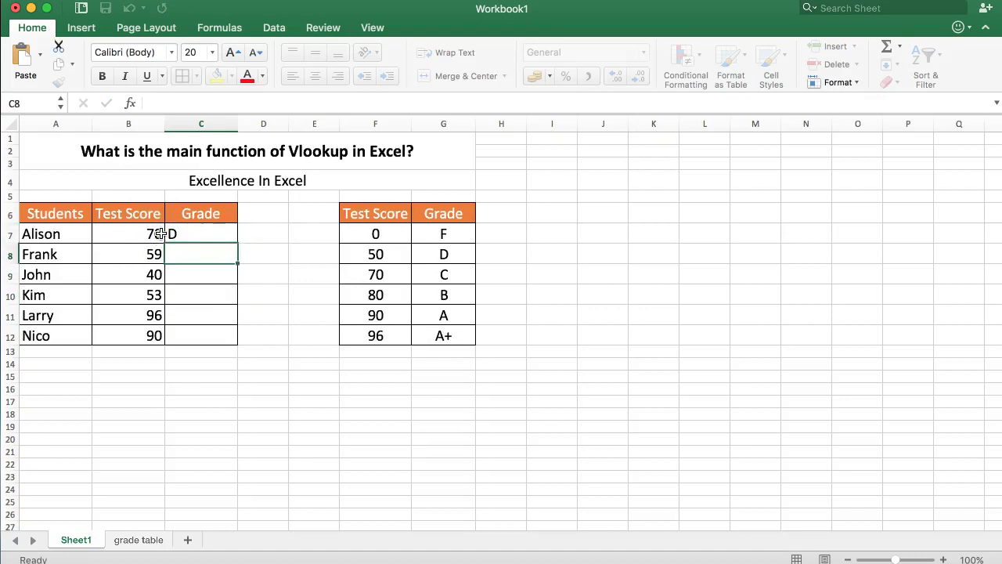
pyautogui.write('E')
pyautogui.press('Return')
pyautogui.press('Return')
# Clear the manually entered grades from C7:C9
pyautogui.press('Up')
pyautogui.hotkey('shift', 'Up')
pyautogui.hotkey('shift', 'Up')
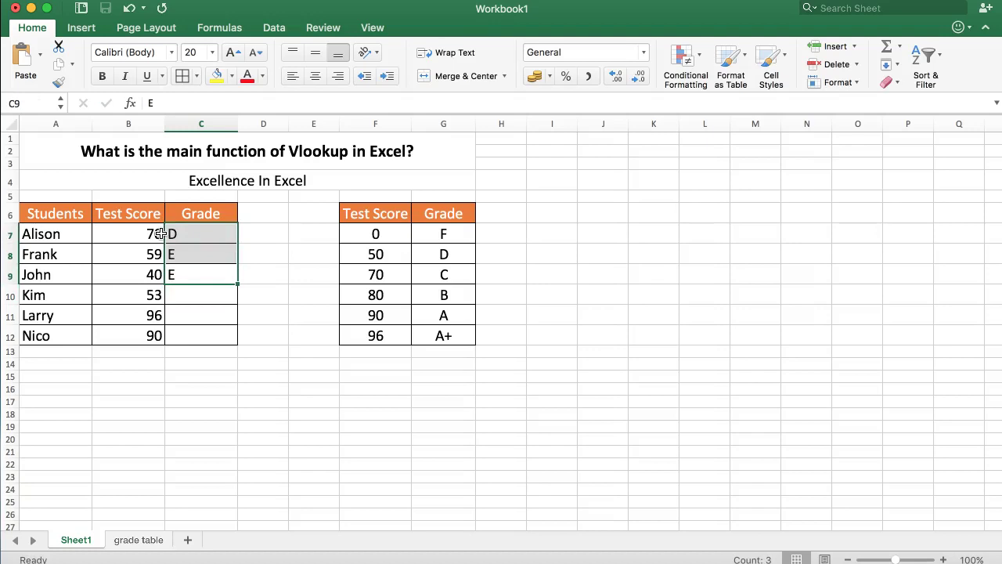
pyautogui.press('Right')
pyautogui.press('Left')
# Start a VLOOKUP formula in C7 and use the first student's test score (B7) as the lookup value
pyautogui.press('Up')
pyautogui.press('Up')
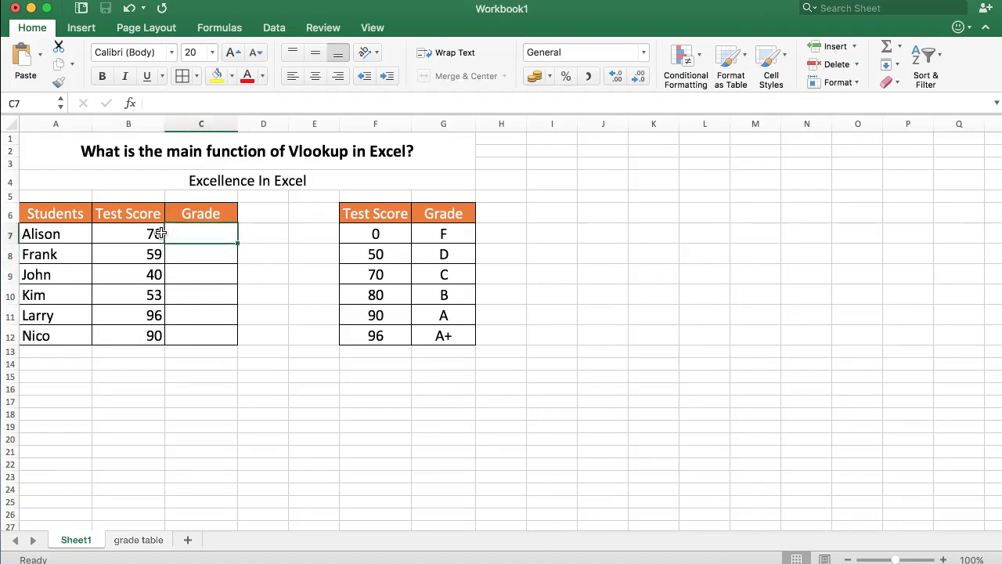
pyautogui.write('=VLO')
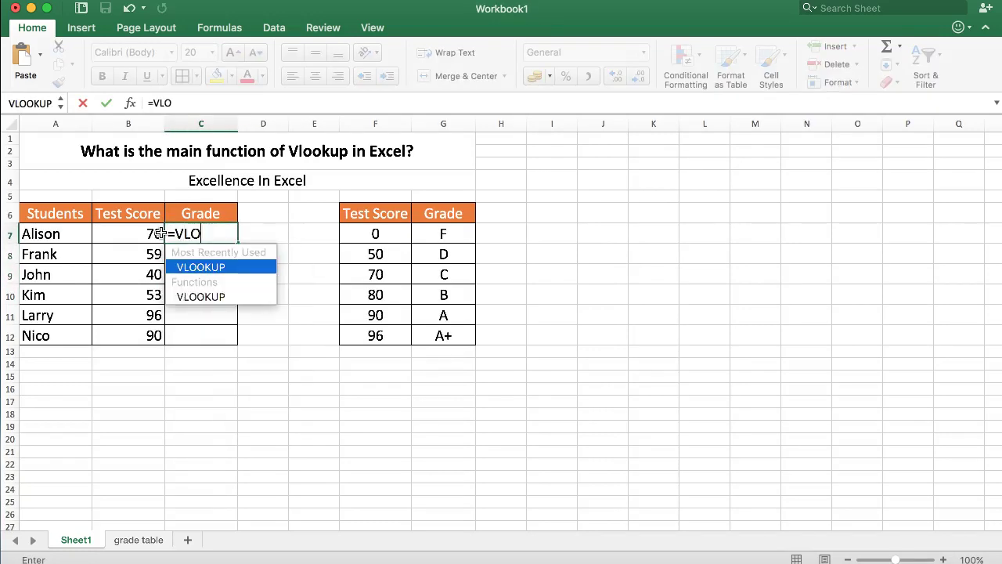
pyautogui.write('OKUP(')
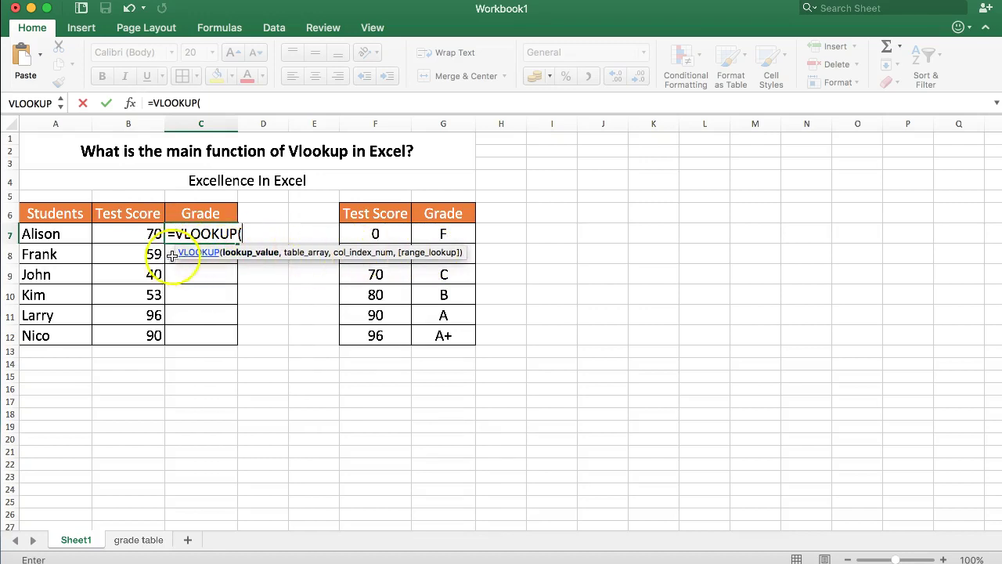
pyautogui.click(131, 106)
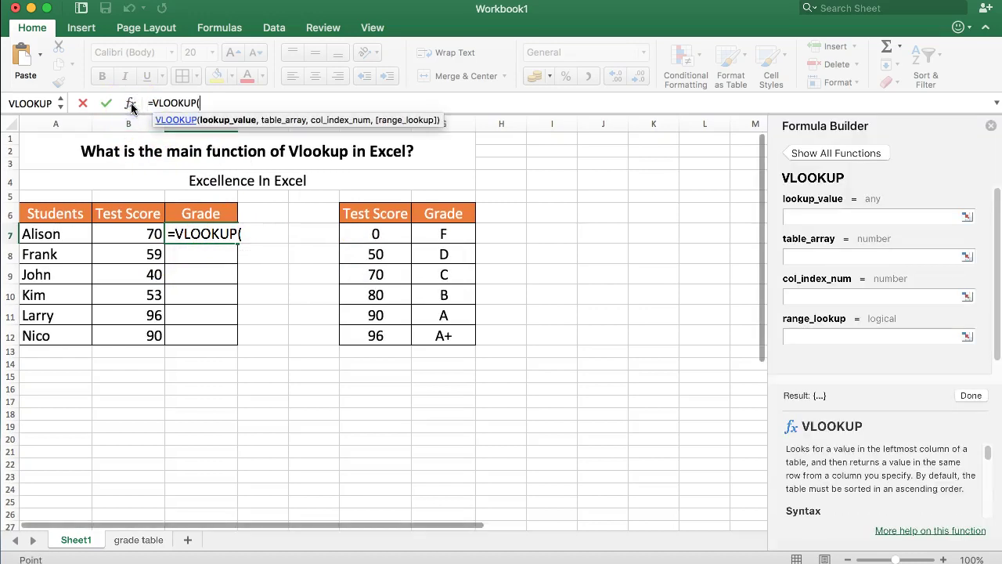
pyautogui.click(829, 216)
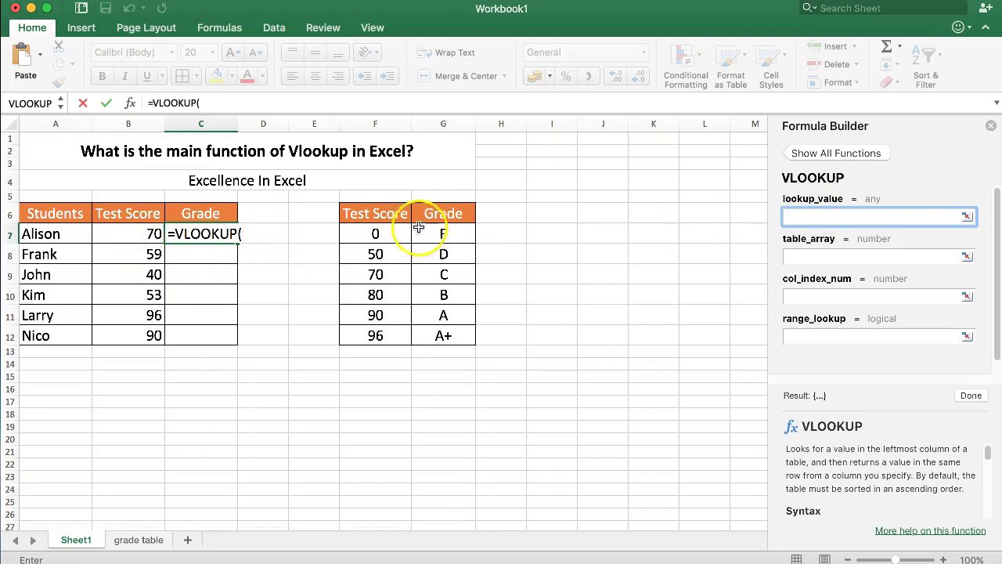
pyautogui.click(109, 235)
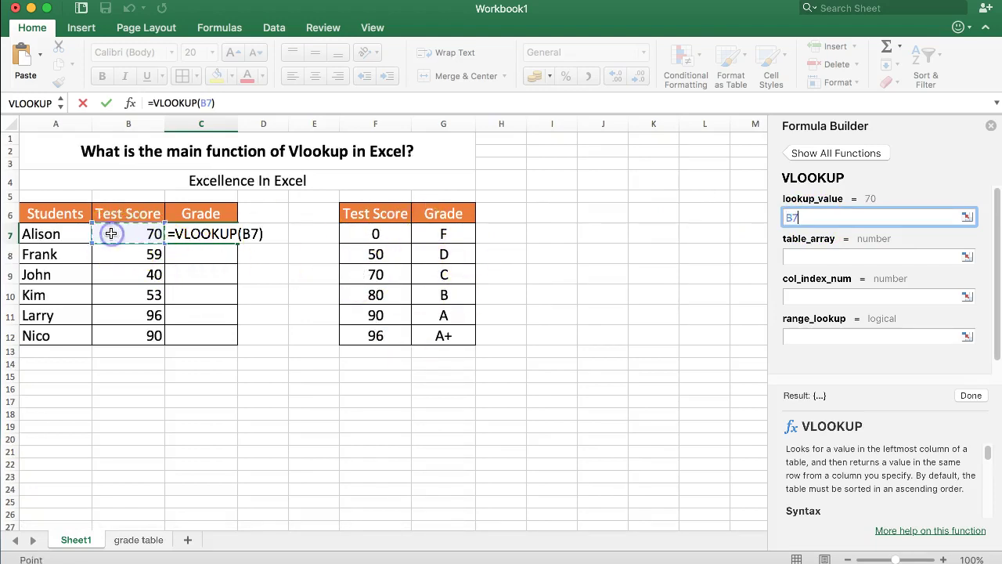
# Set the VLOOKUP table array to F7:G12 and the column index number to 2
pyautogui.click(840, 258)
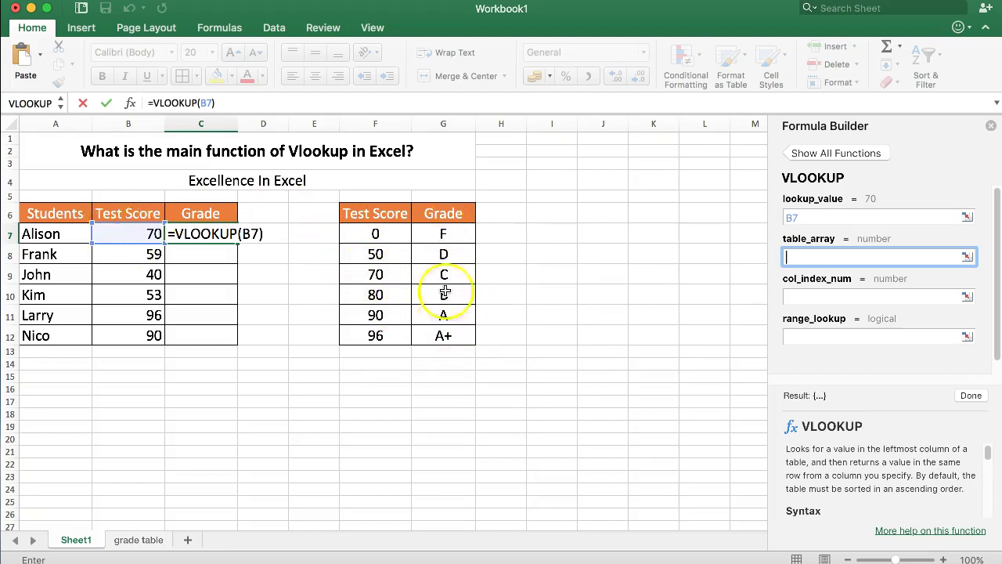
pyautogui.moveTo(374, 235); pyautogui.dragTo(449, 340)
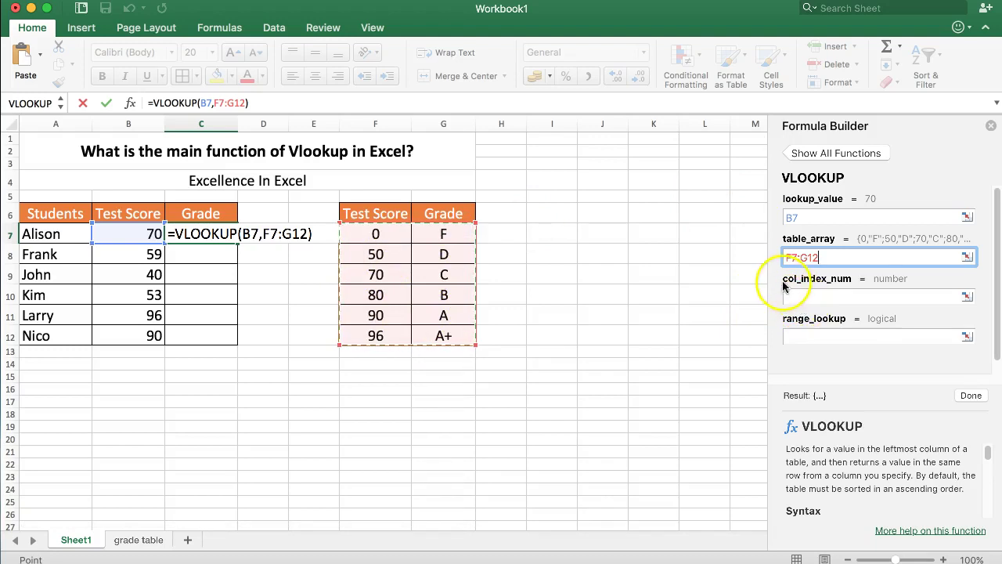
pyautogui.moveTo(820, 286)
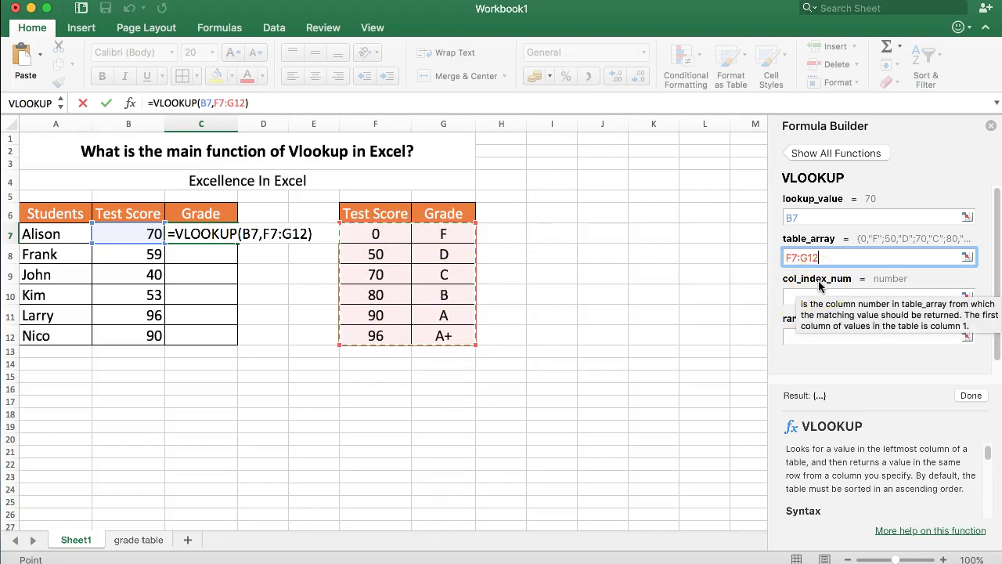
pyautogui.click(795, 297)
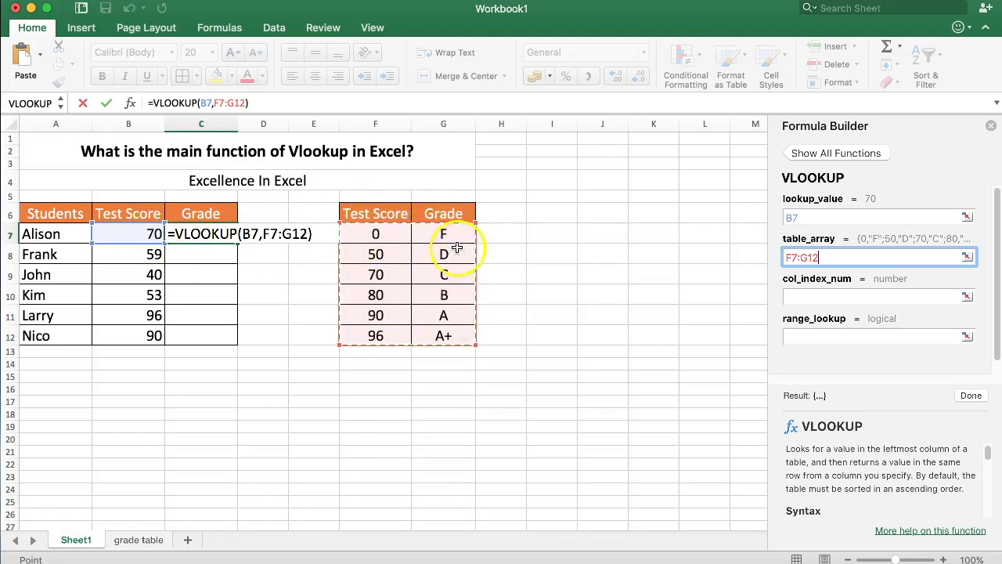
pyautogui.click(812, 297)
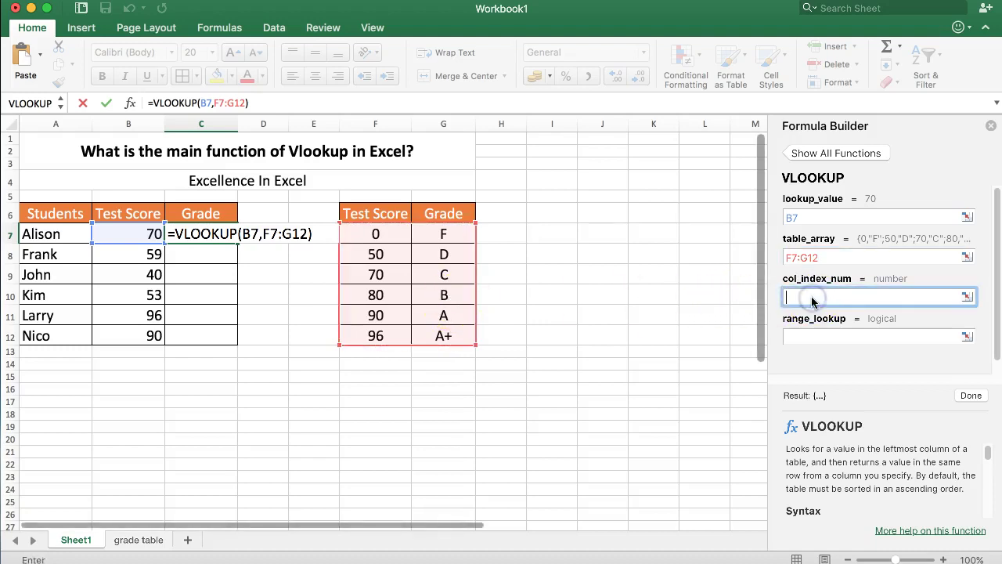
pyautogui.write('2')
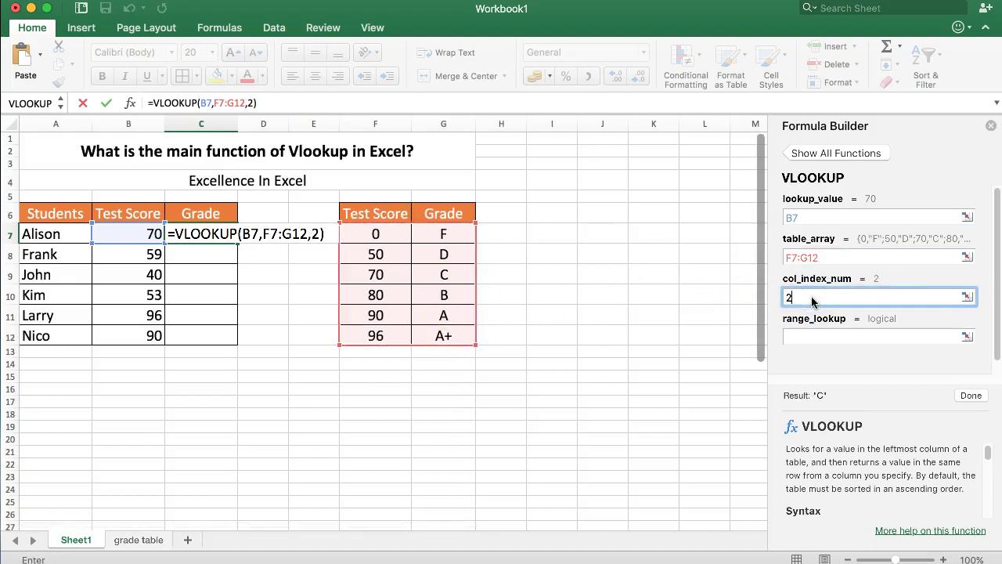
# Set the VLOOKUP range lookup to 1 for an approximate match and complete the formula in C7
pyautogui.click(827, 337)
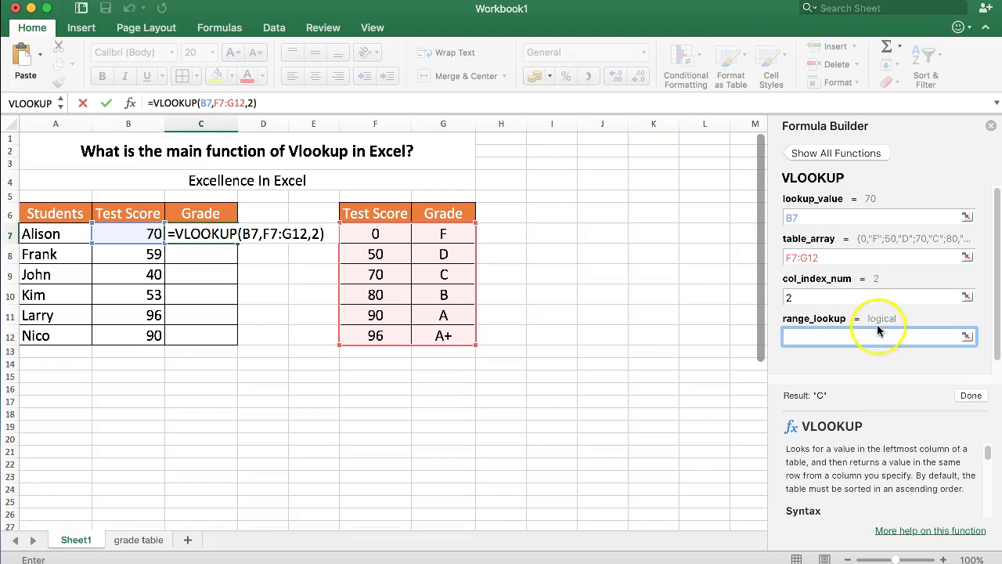
pyautogui.write('1')
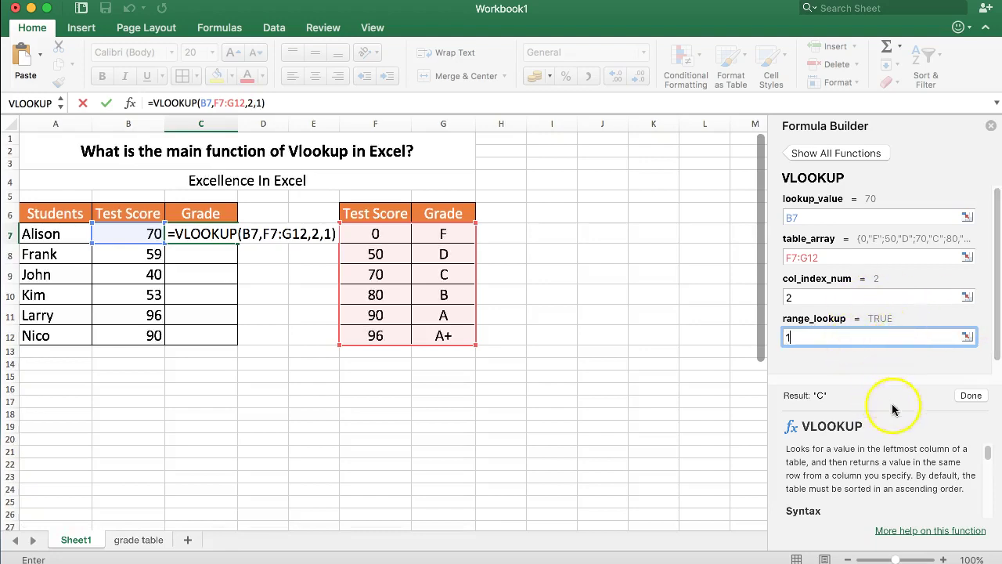
pyautogui.click(971, 396)
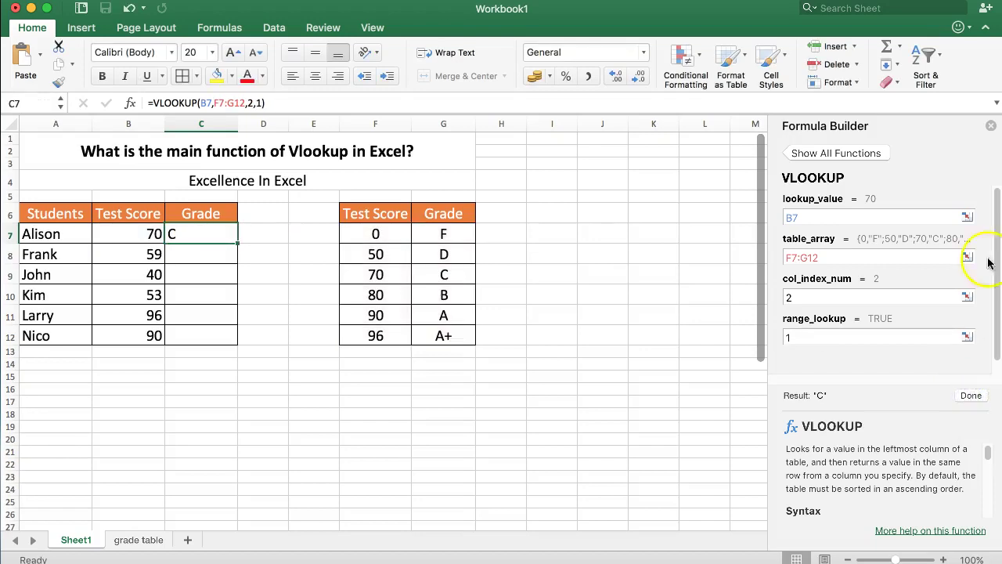
pyautogui.click(993, 126)
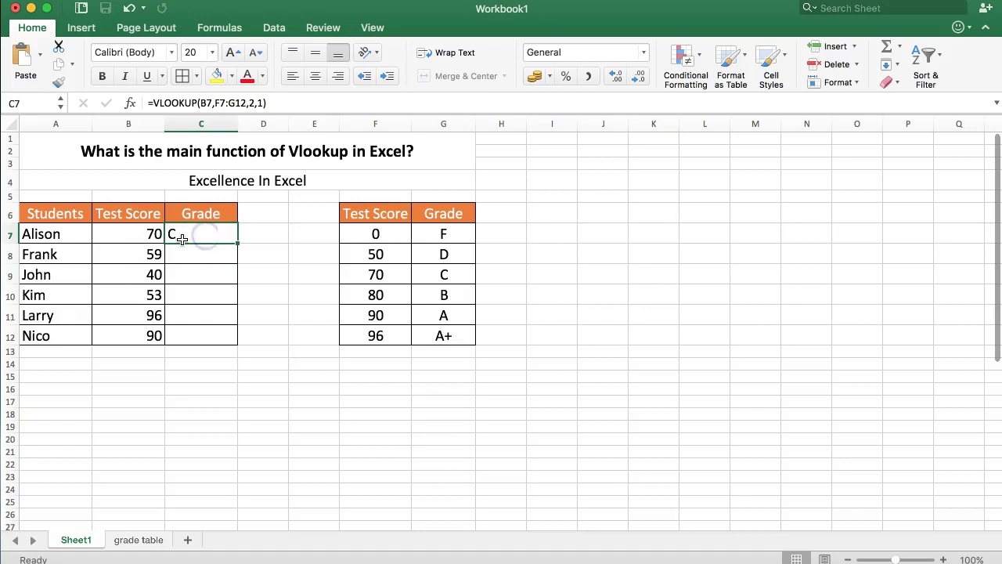
pyautogui.click(134, 233)
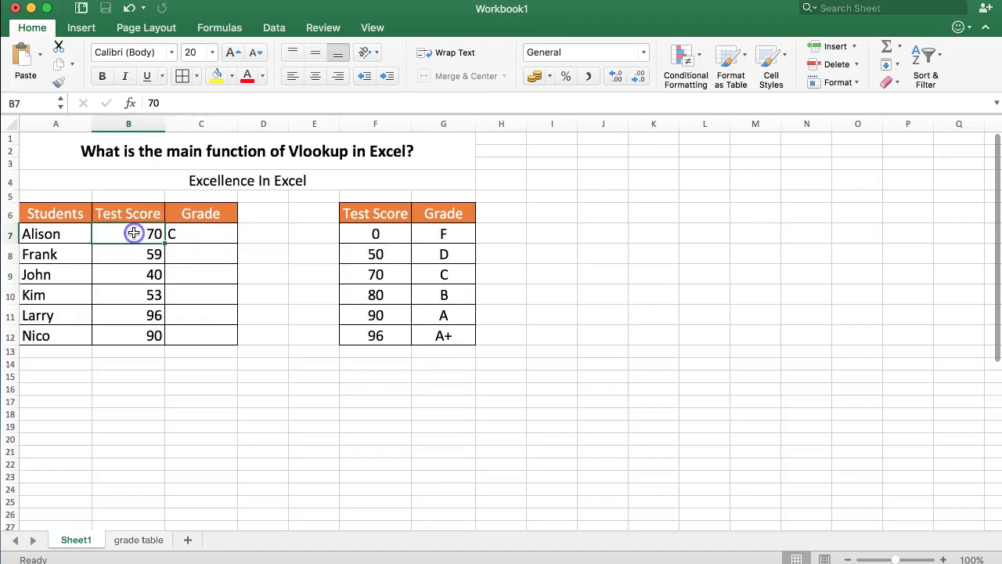
# Change the grade table's minimum test scores to 60 for grade C (F9) and 70 for grade B (F10)
pyautogui.click(360, 272)
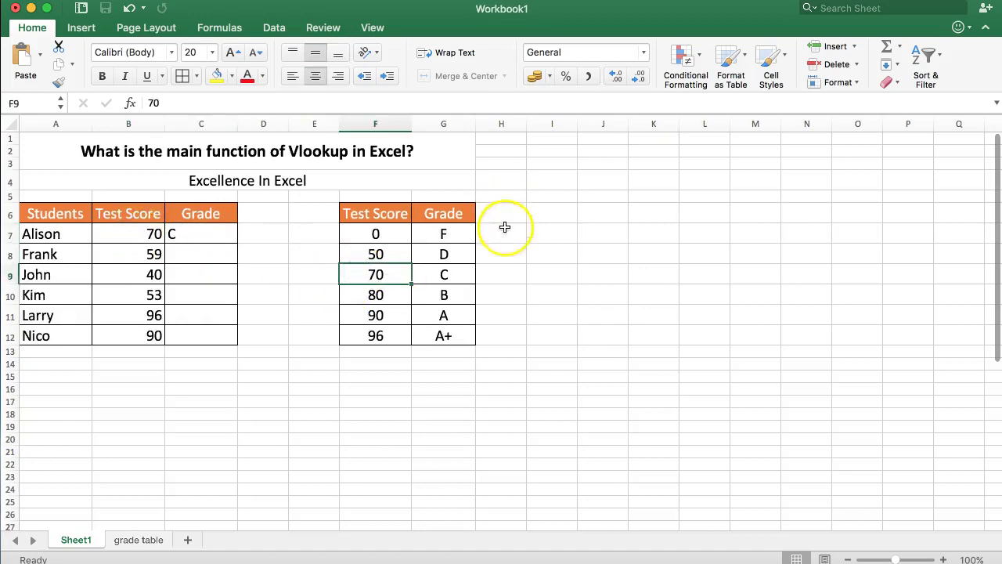
pyautogui.press('Return')
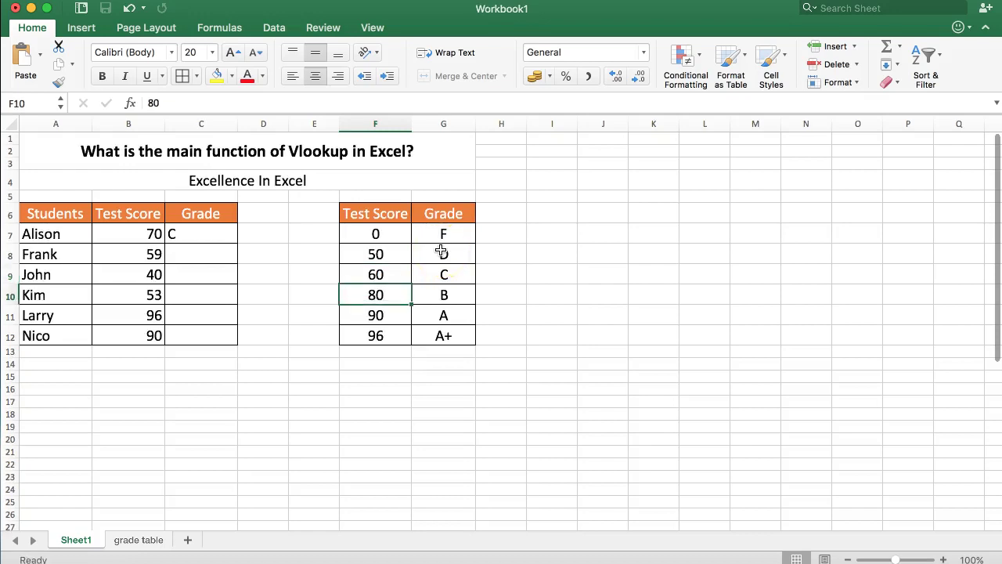
pyautogui.press('Return')
pyautogui.moveTo(370, 231); pyautogui.dragTo(374, 329)
pyautogui.moveTo(148, 235); pyautogui.dragTo(199, 252)
pyautogui.click(180, 252)
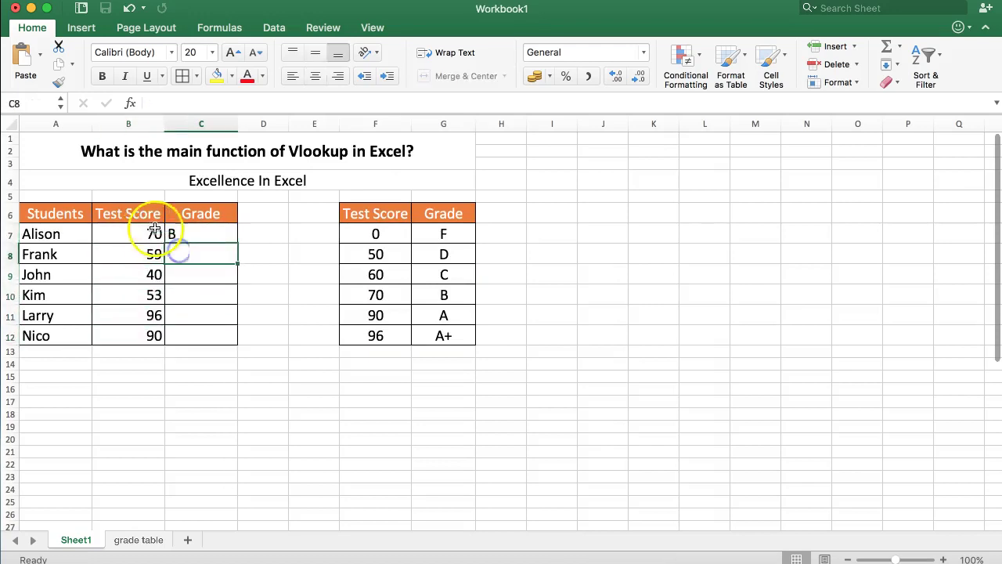
pyautogui.click(190, 234)
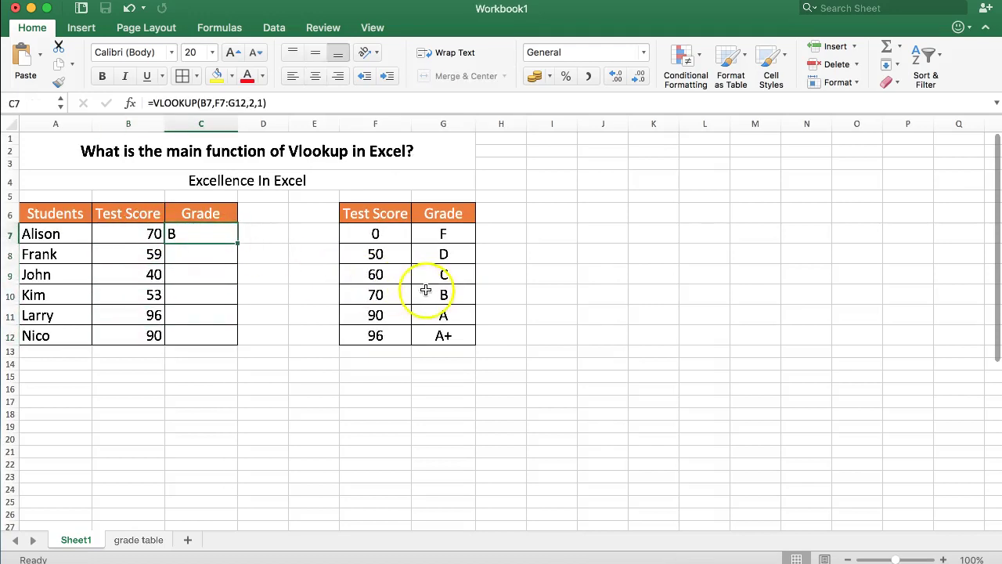
pyautogui.moveTo(425, 293); pyautogui.dragTo(396, 295)
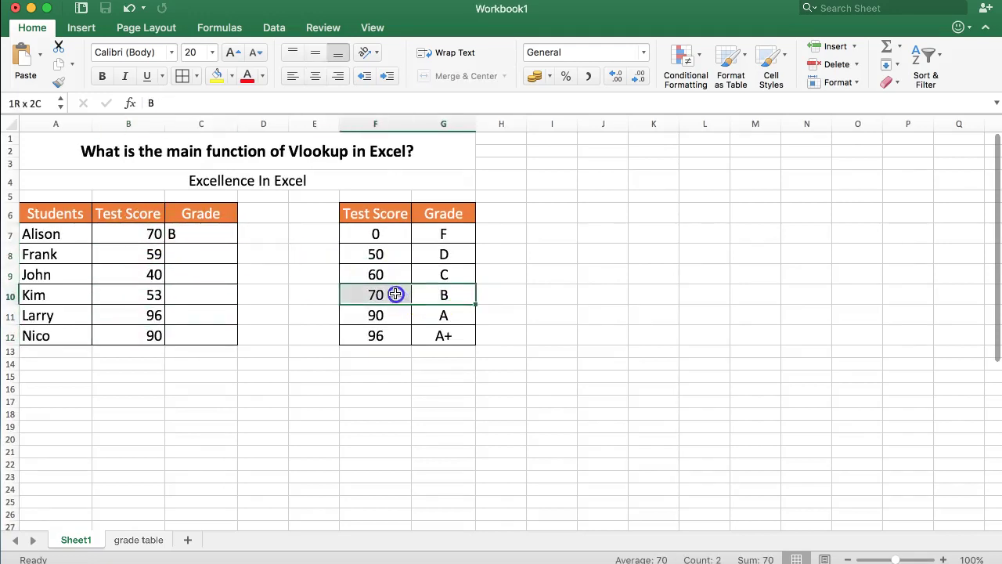
# Set the first student's test score in B7 to 65 and check it against the grade C row
pyautogui.click(129, 229)
pyautogui.doubleClick(125, 226)
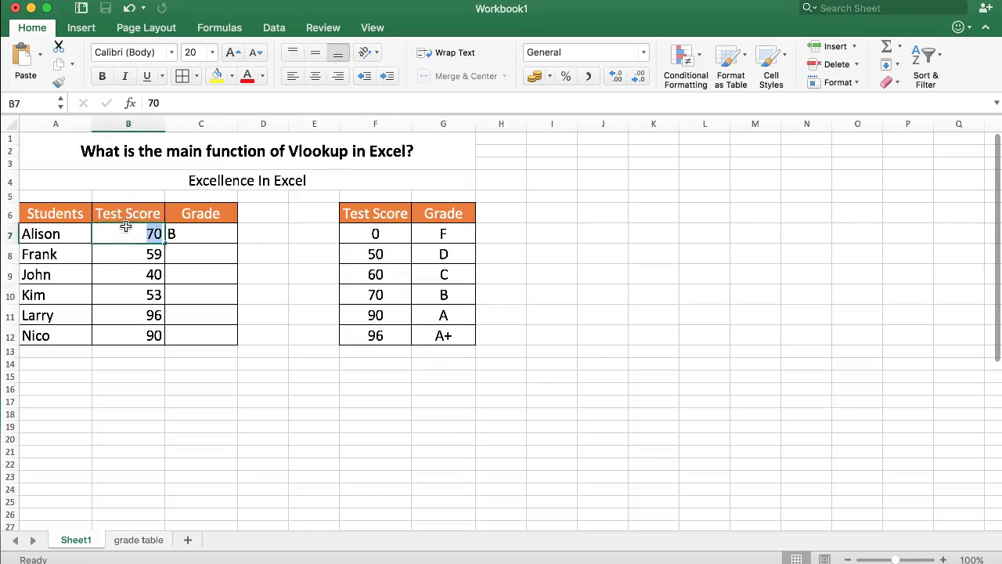
pyautogui.write('65')
pyautogui.press('Return')
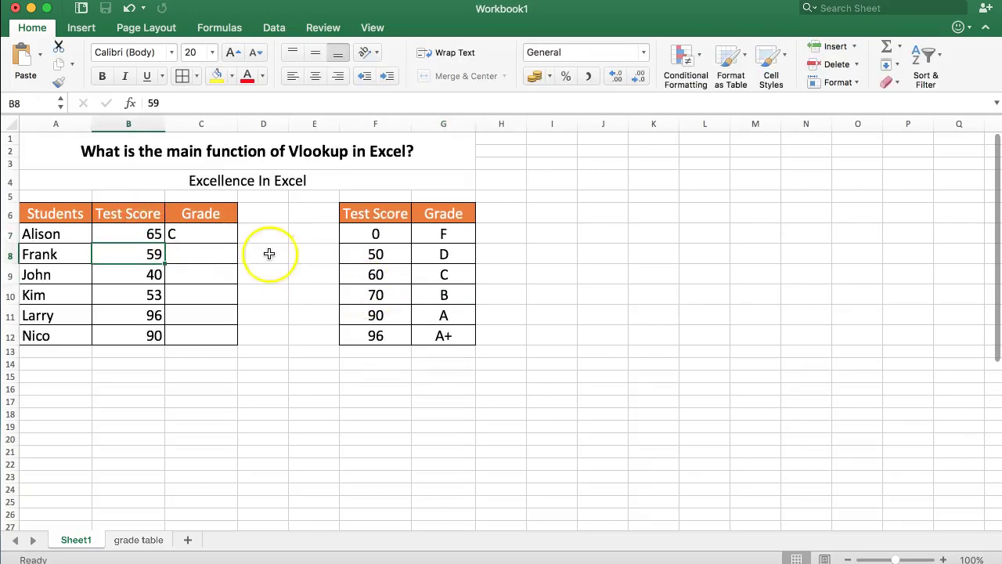
pyautogui.click(441, 275)
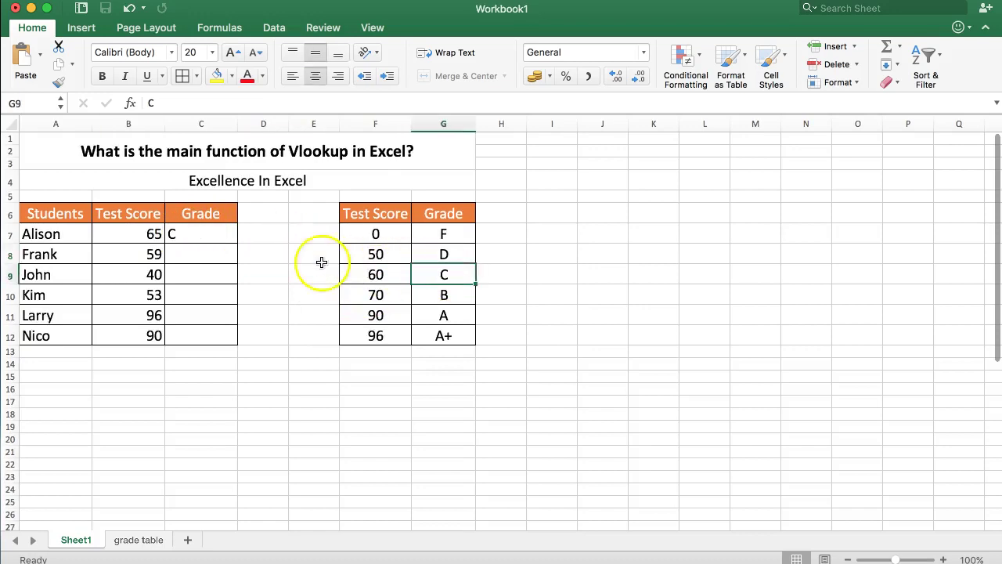
# Fill the VLOOKUP formula from C7 down to C12 and inspect the table range used by the copy in C9
pyautogui.click(212, 259)
pyautogui.click(197, 231)
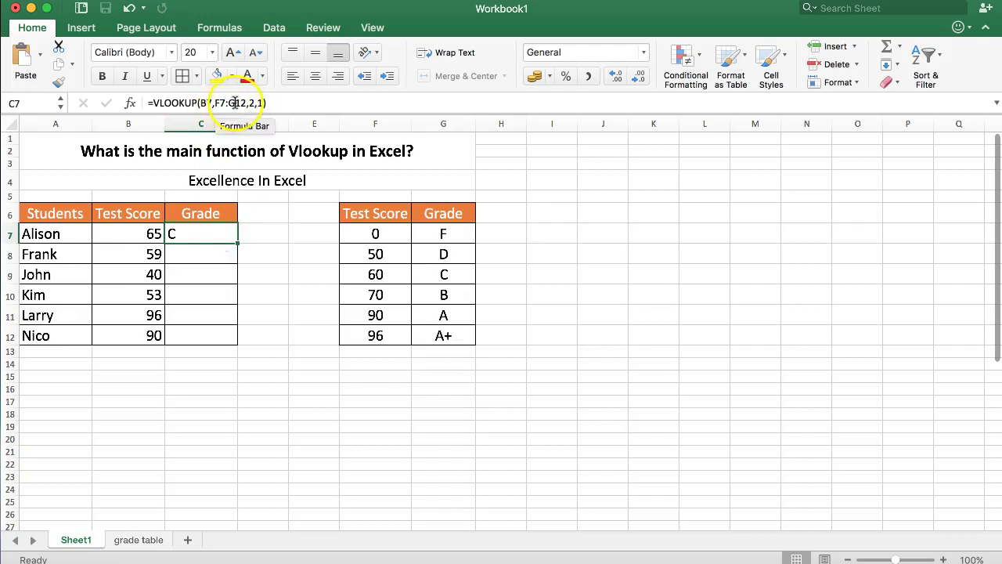
pyautogui.doubleClick(237, 243)
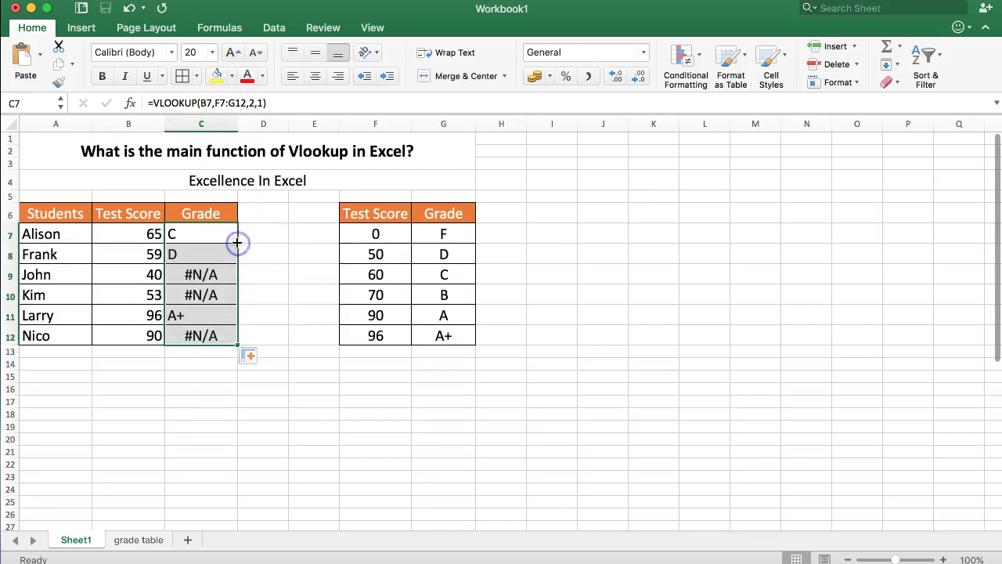
pyautogui.click(200, 278)
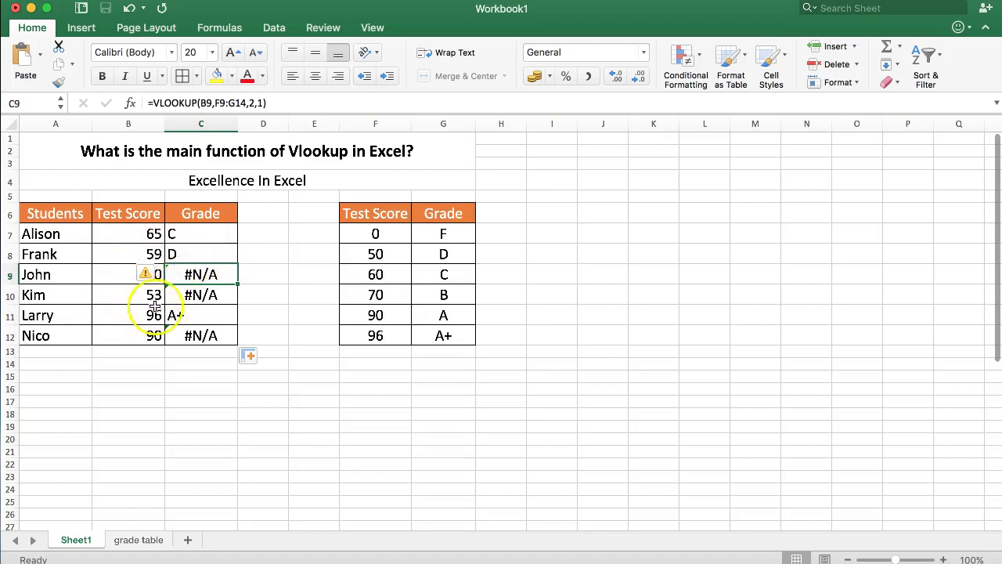
pyautogui.doubleClick(198, 274)
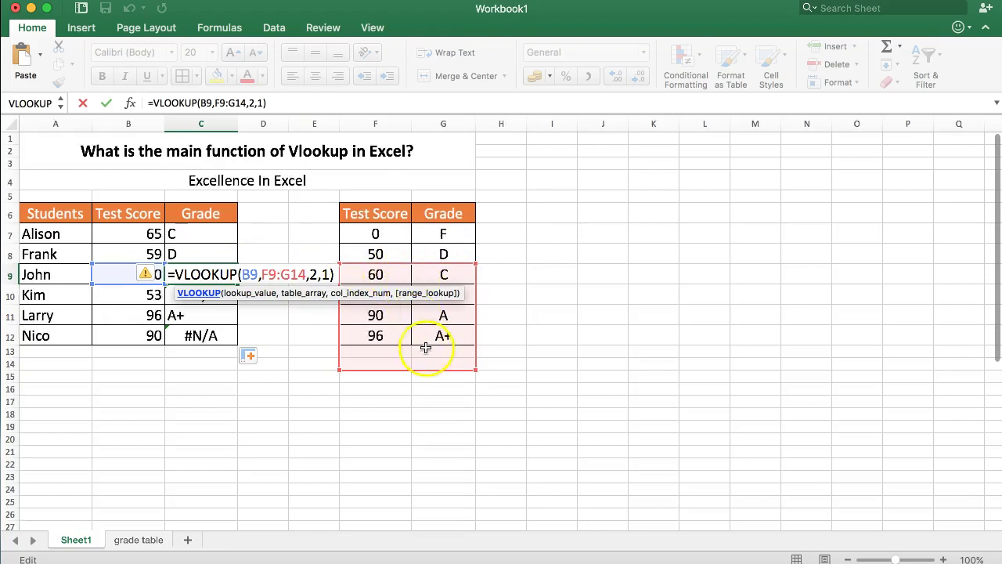
pyautogui.press('Escape')
# Make the table array in C7's VLOOKUP formula absolute as $F$7:$G$12
pyautogui.doubleClick(205, 233)
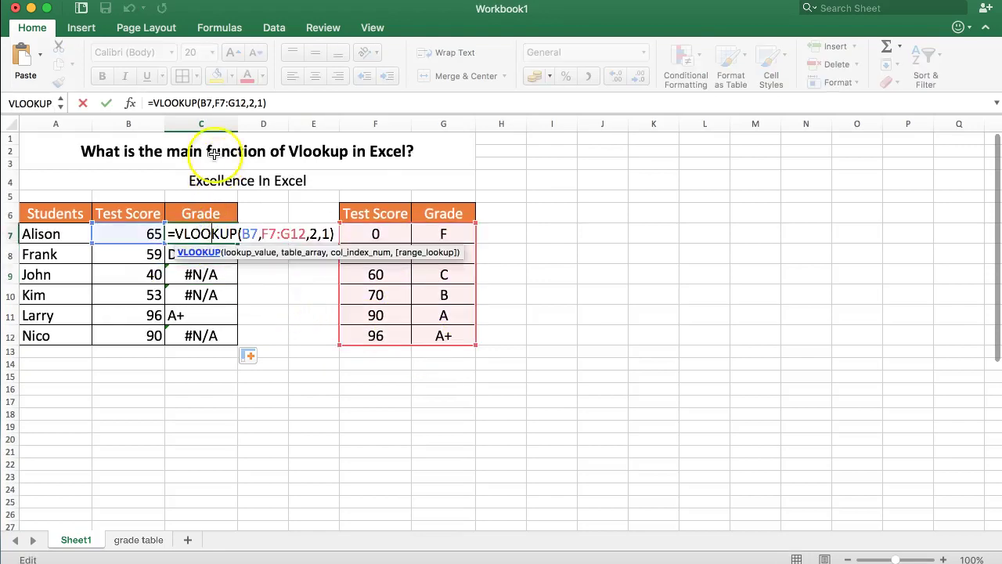
pyautogui.click(222, 102)
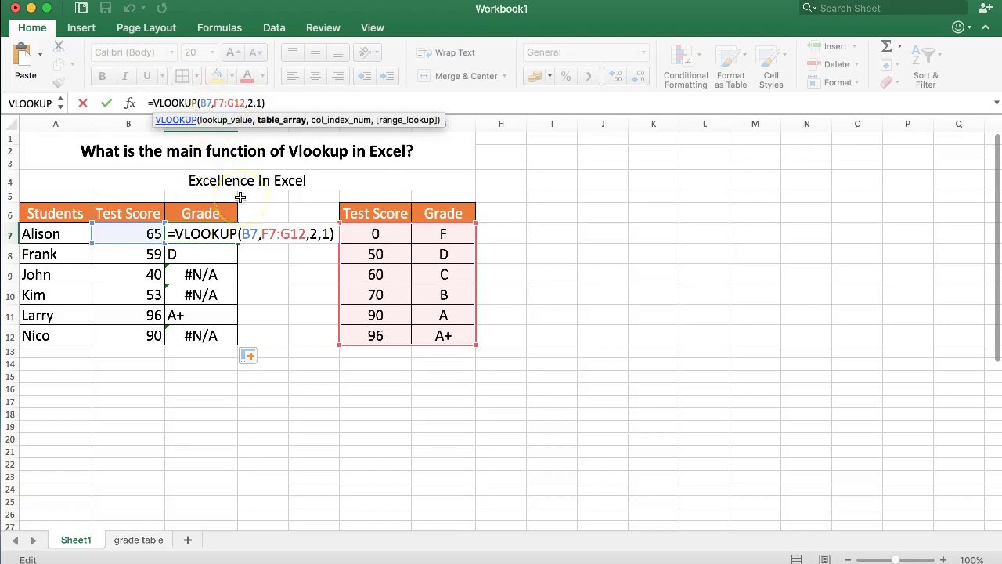
pyautogui.press('F4')
pyautogui.click(244, 102)
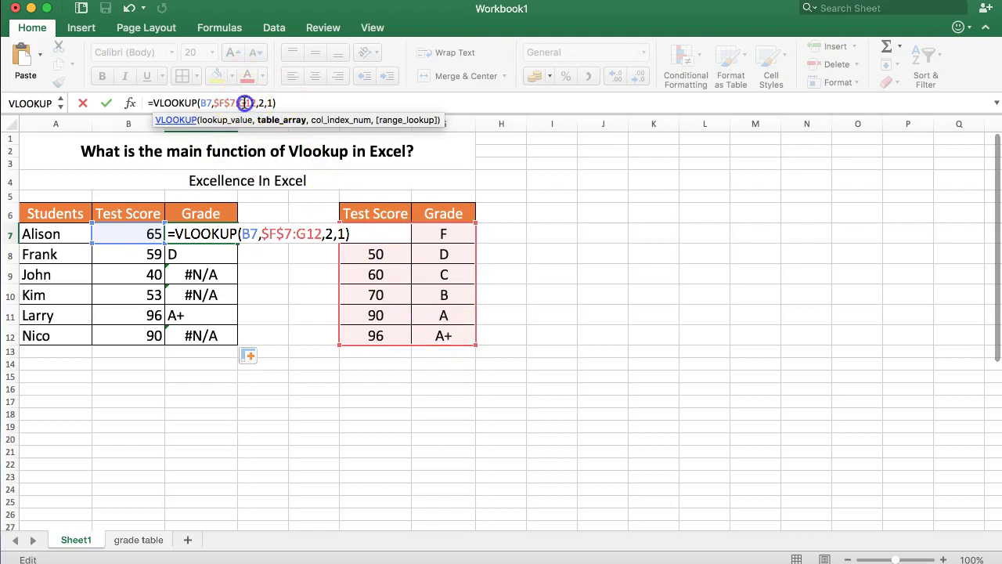
pyautogui.press('F4')
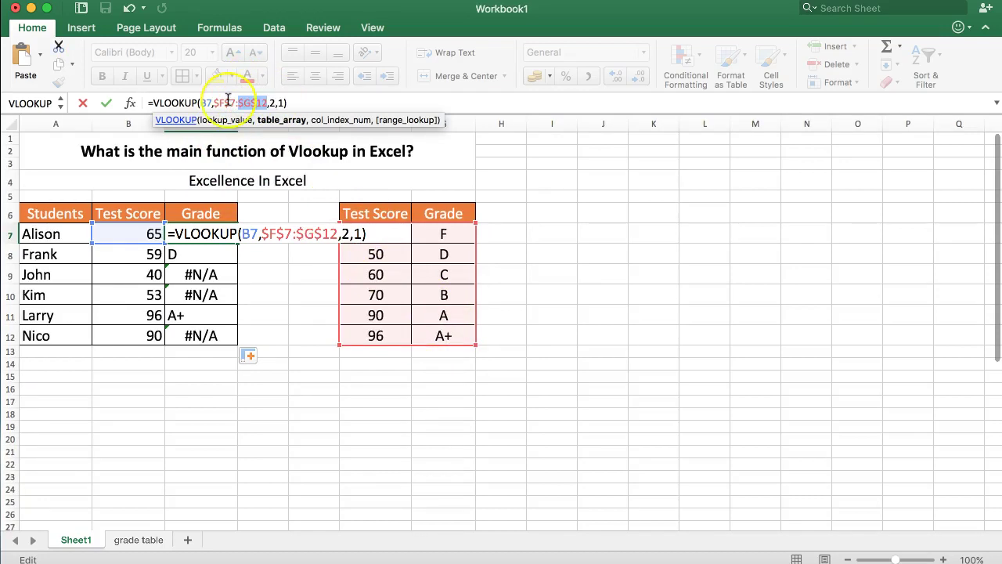
pyautogui.press('Return')
# Fill the corrected VLOOKUP formula from C7 down to C12 and check the references in C8
pyautogui.click(229, 239)
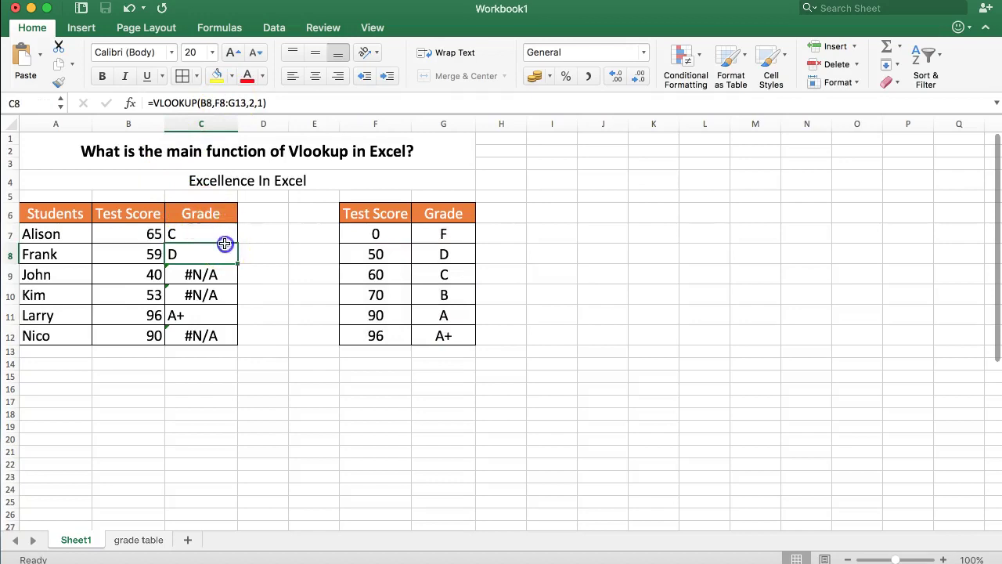
pyautogui.doubleClick(239, 244)
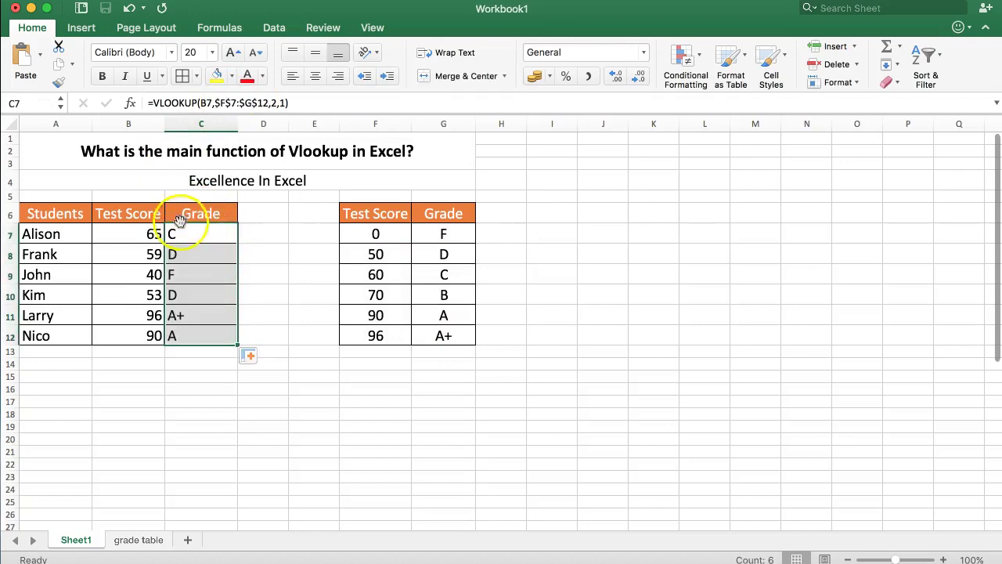
pyautogui.doubleClick(185, 258)
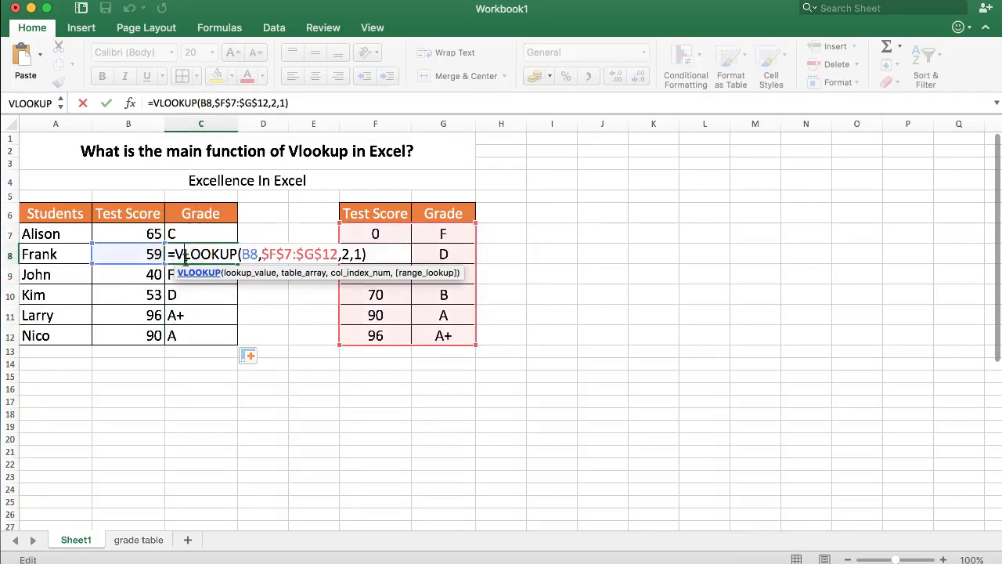
pyautogui.press('Escape')
# Set the grade table's minimum test scores to 75 for B, 100 for A and 120 for A+ in F10:F12
pyautogui.click(372, 296)
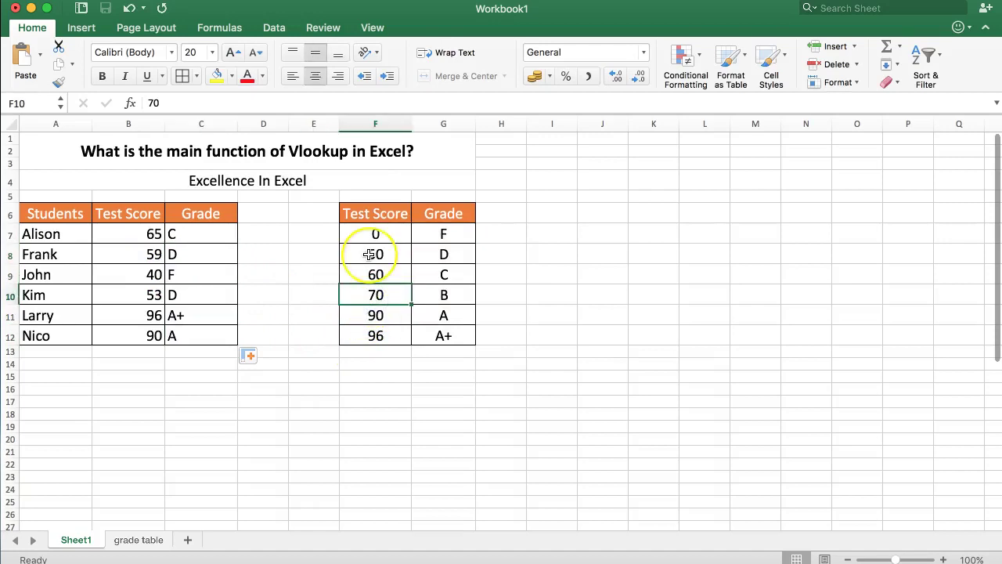
pyautogui.write('75')
pyautogui.press('Return')
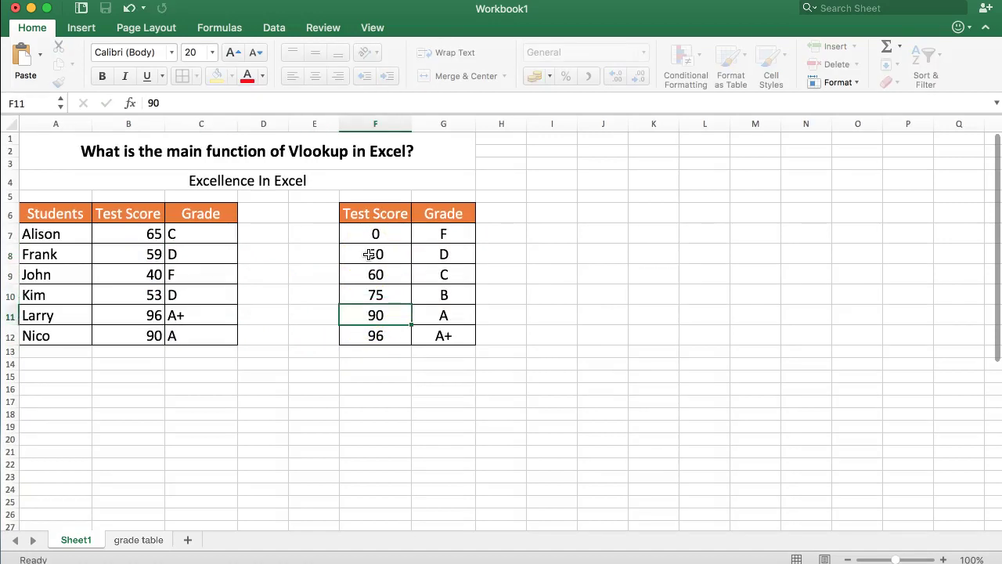
pyautogui.write('10')
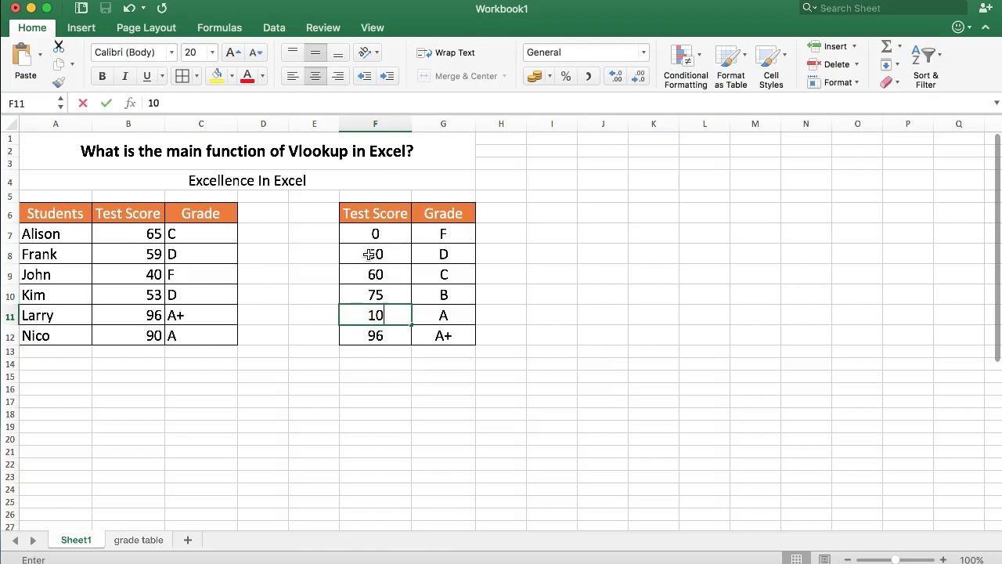
pyautogui.write('0')
pyautogui.press('Return')
pyautogui.write('10')
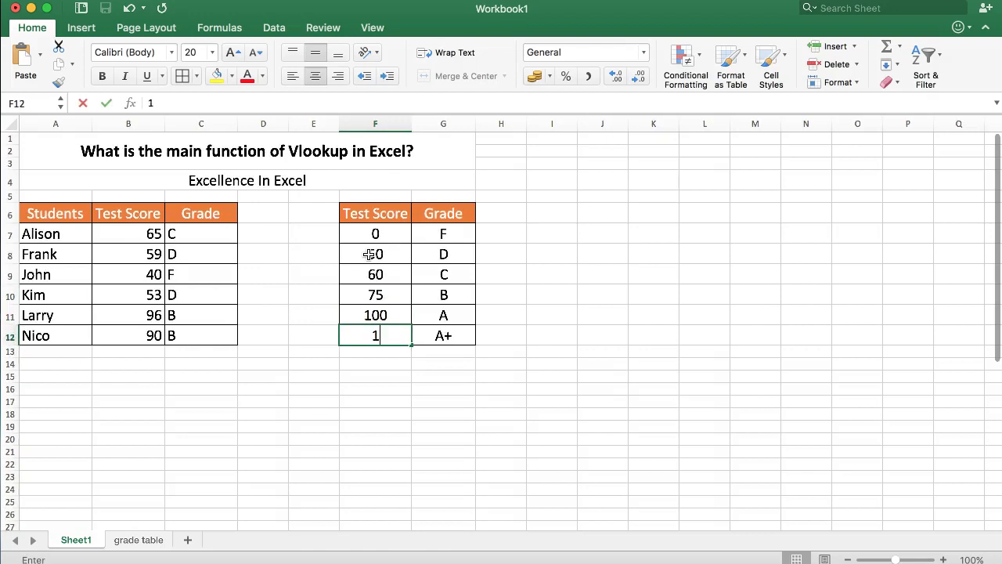
pyautogui.press('Return')
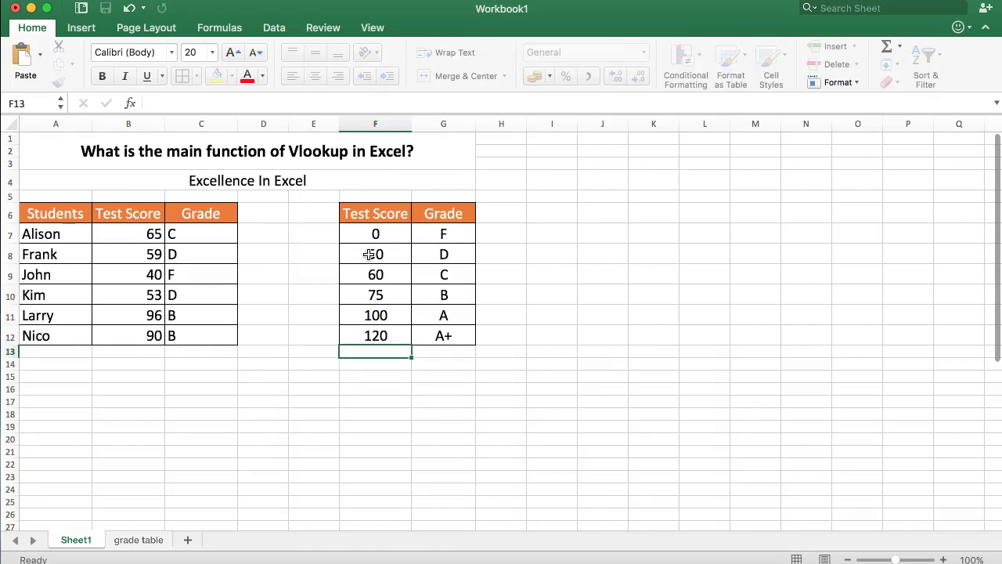
# Set the last student's test score in B12 to 105
pyautogui.click(364, 294)
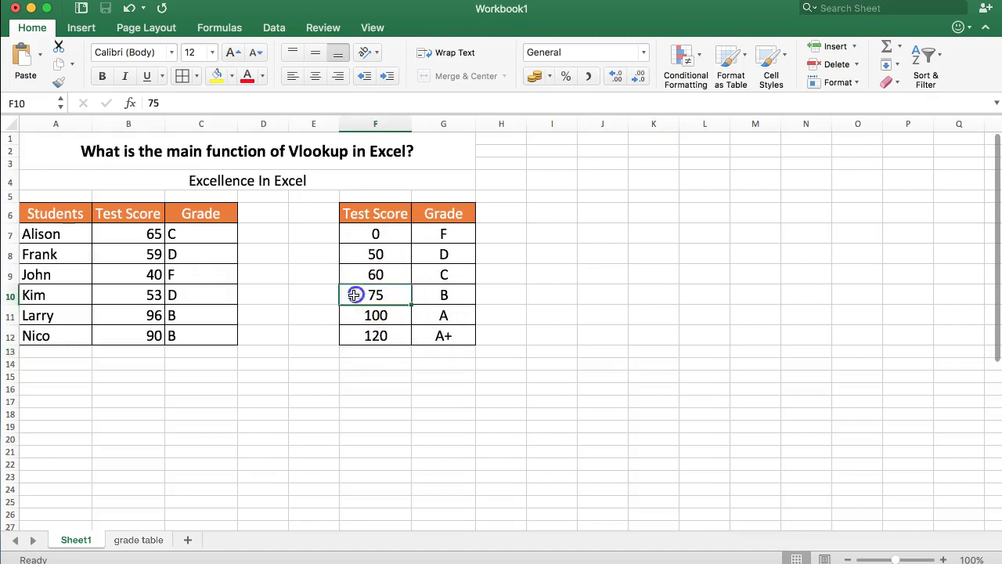
pyautogui.click(118, 333)
pyautogui.write('1')
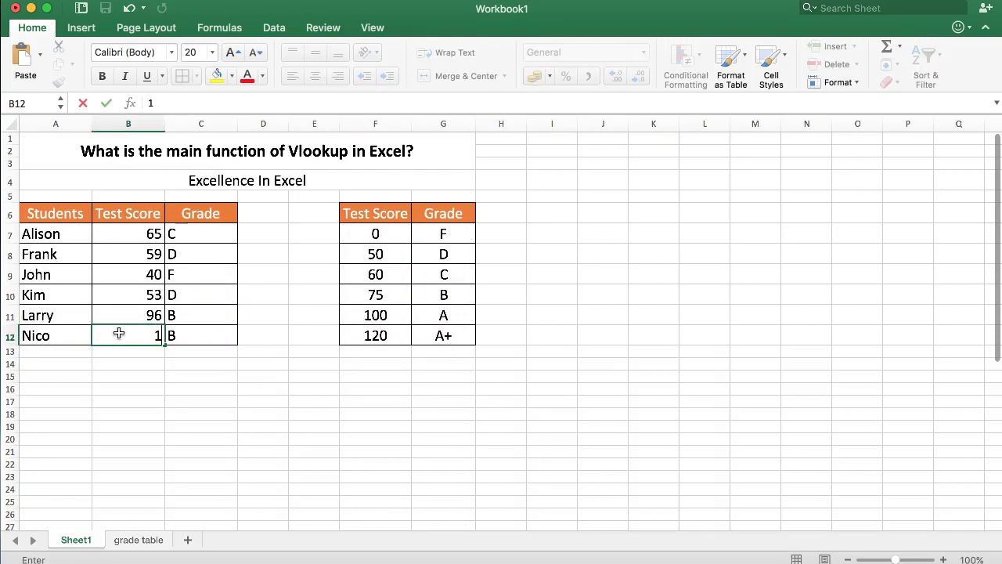
pyautogui.write('05')
pyautogui.press('Return')
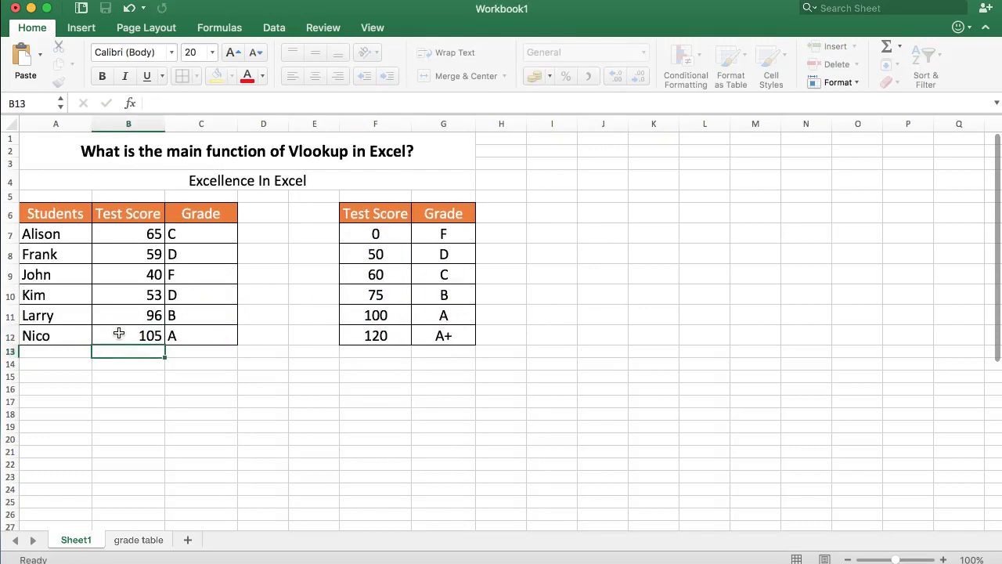
# Lower the minimum test score for grade A+ in F12 to 102 and check the last student's grade
pyautogui.click(365, 315)
pyautogui.click(378, 336)
pyautogui.write('11')
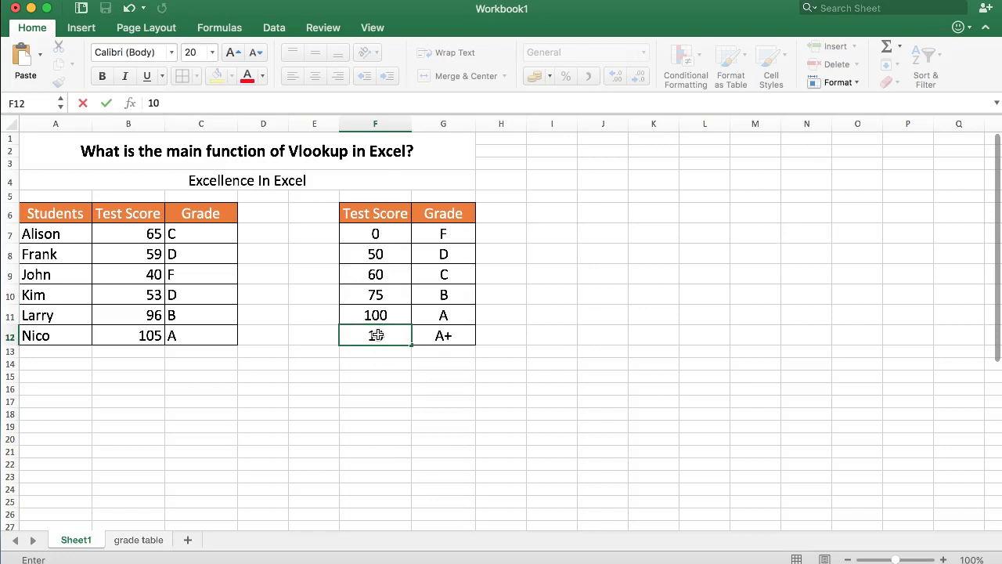
pyautogui.write('2')
pyautogui.press('Return')
pyautogui.click(139, 333)
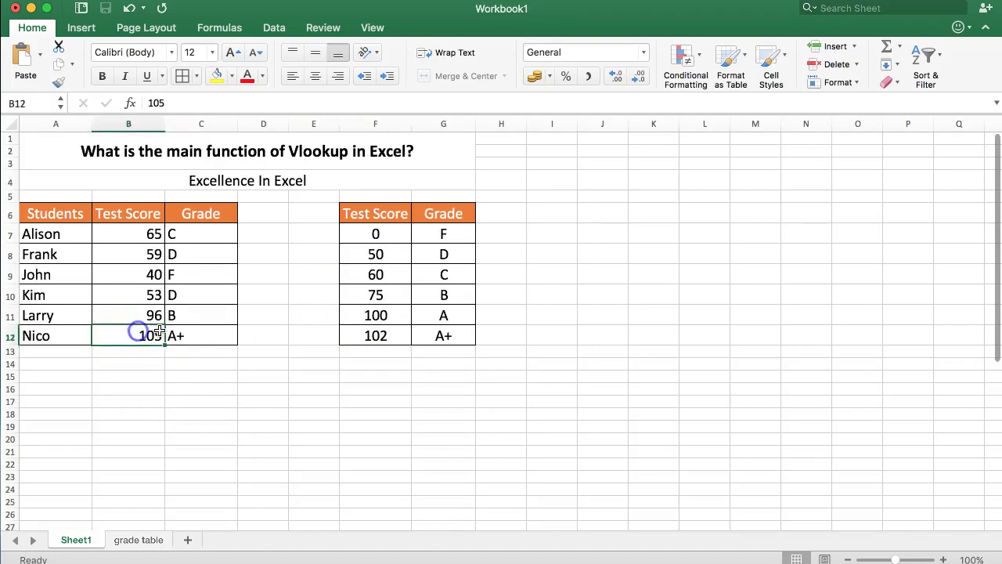
pyautogui.click(191, 335)
# Review the students' scores and grades in B7:C12 against the grade table in F7:G12
pyautogui.moveTo(128, 230); pyautogui.dragTo(206, 331)
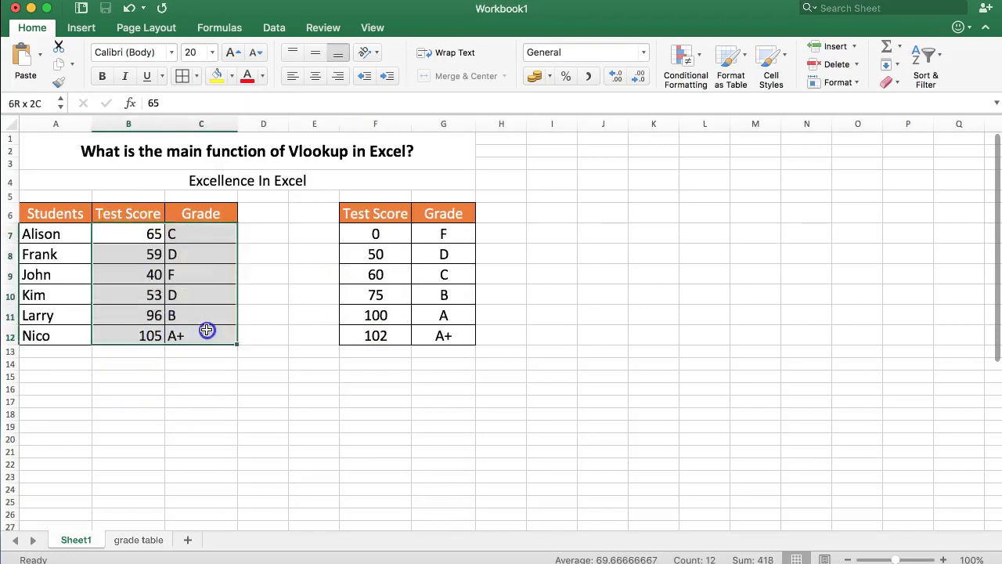
pyautogui.moveTo(369, 232); pyautogui.dragTo(441, 340)
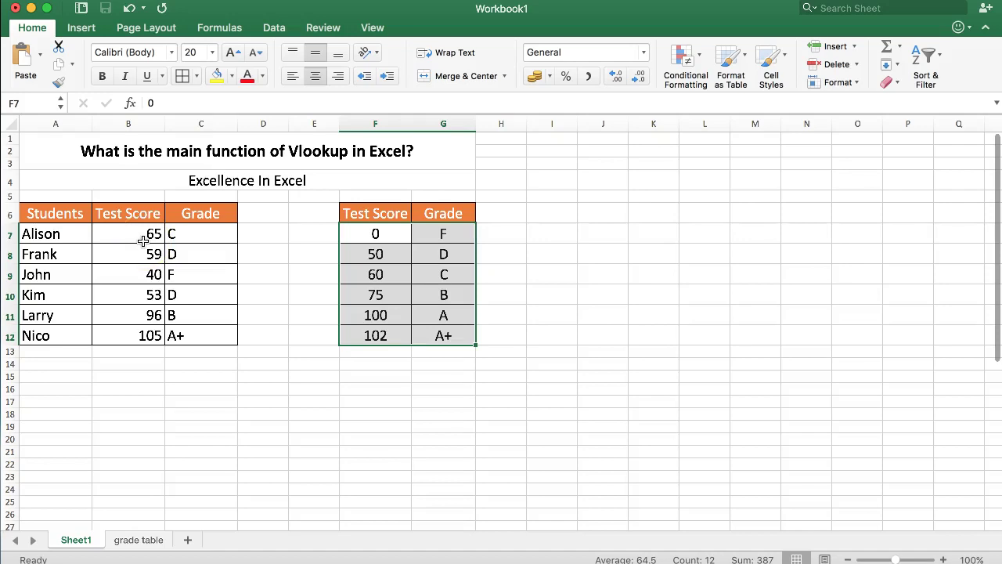
pyautogui.moveTo(197, 240); pyautogui.dragTo(192, 336)
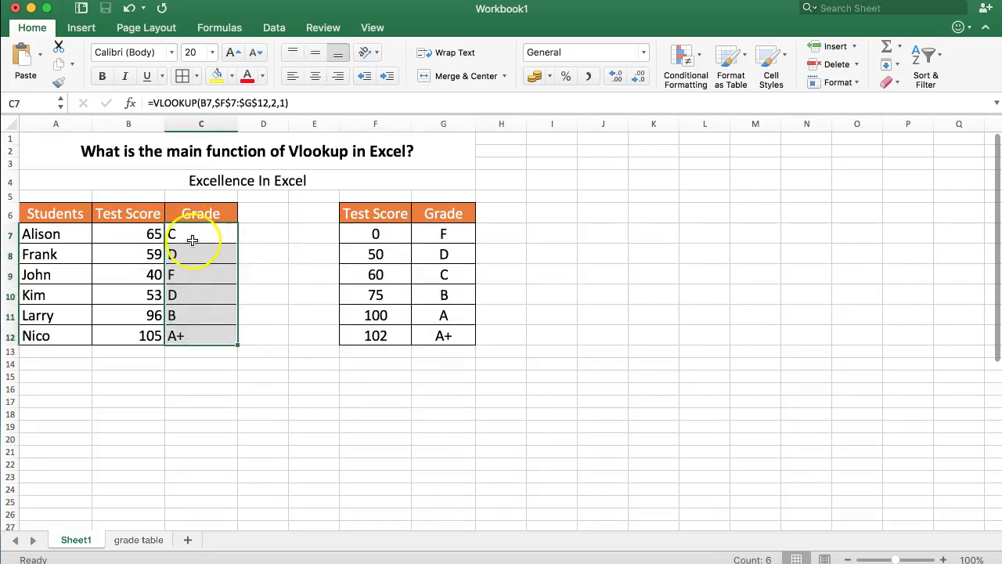